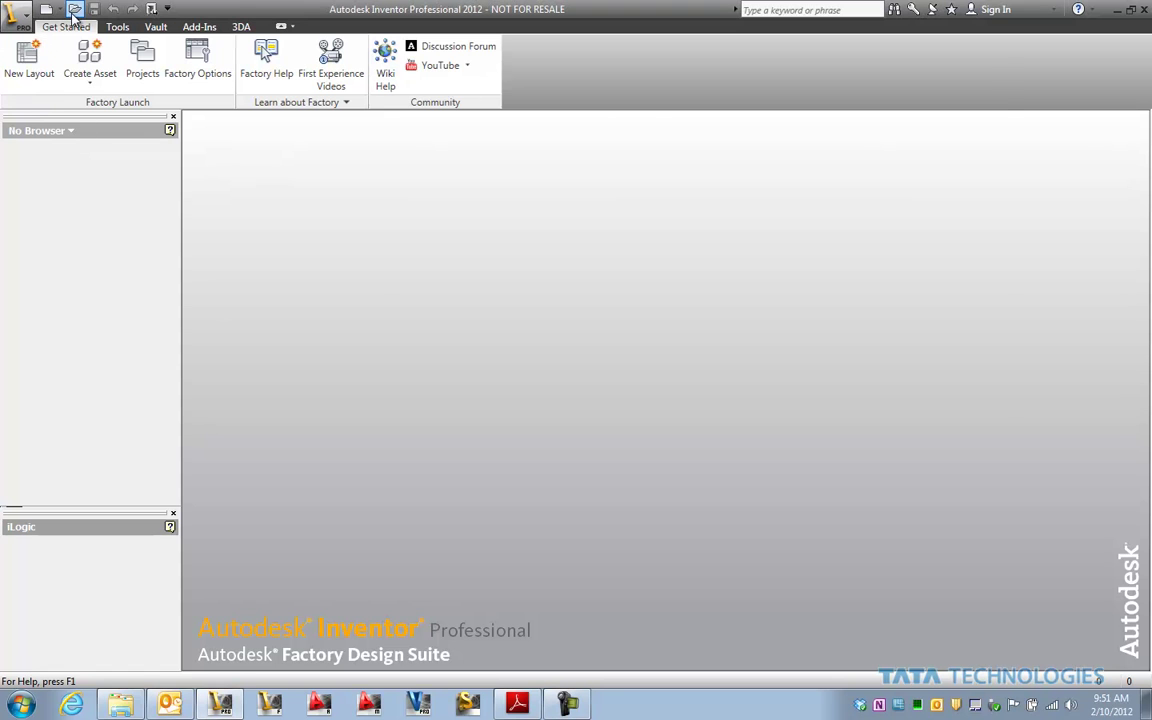
- Open the CATIA file 300-152.CATPart and enter the Repair environment for the imported data
left_click(74, 12)
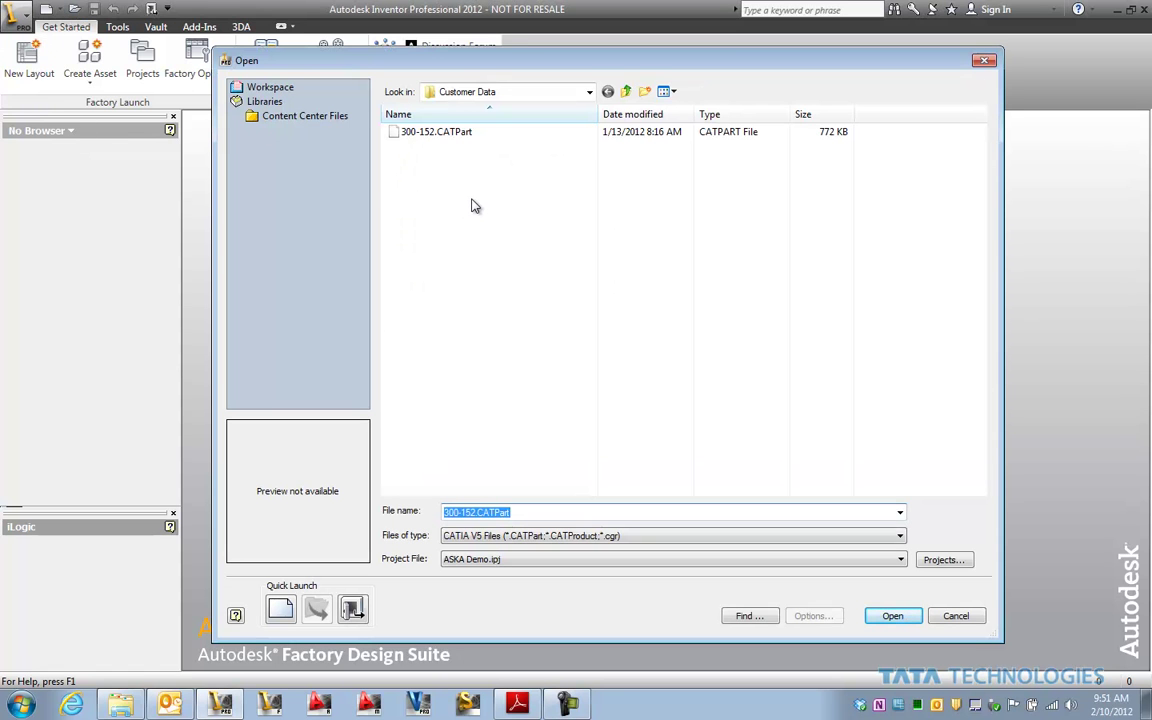
left_click(424, 134)
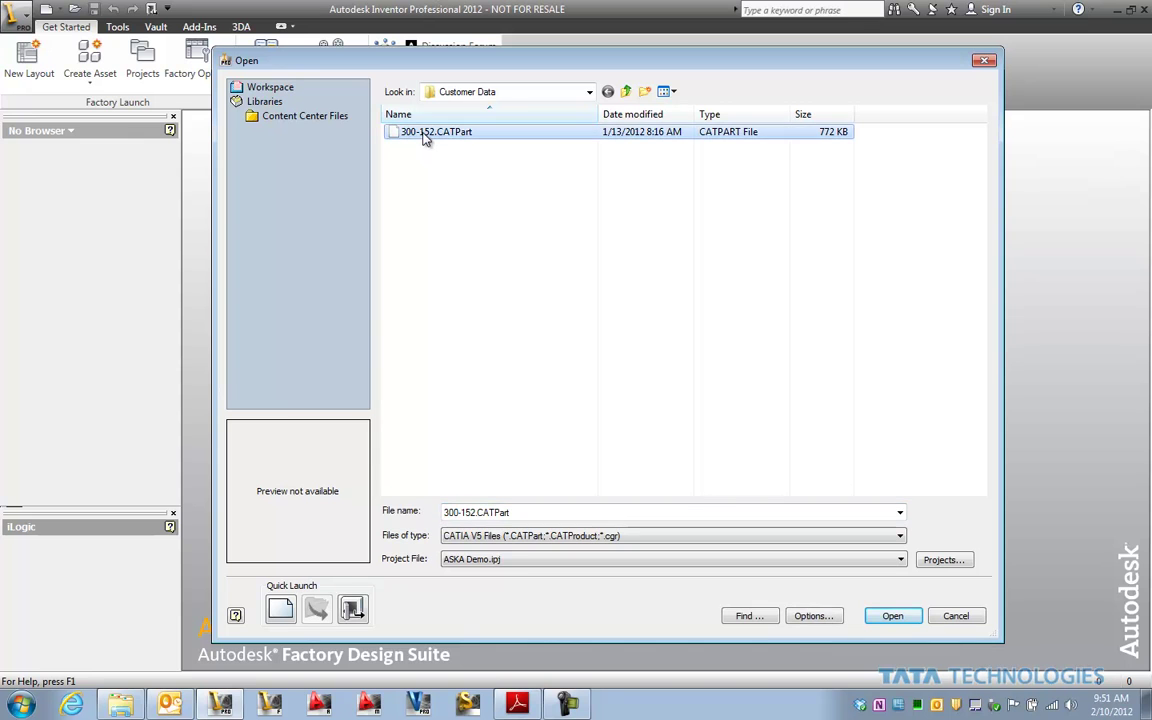
left_click(893, 617)
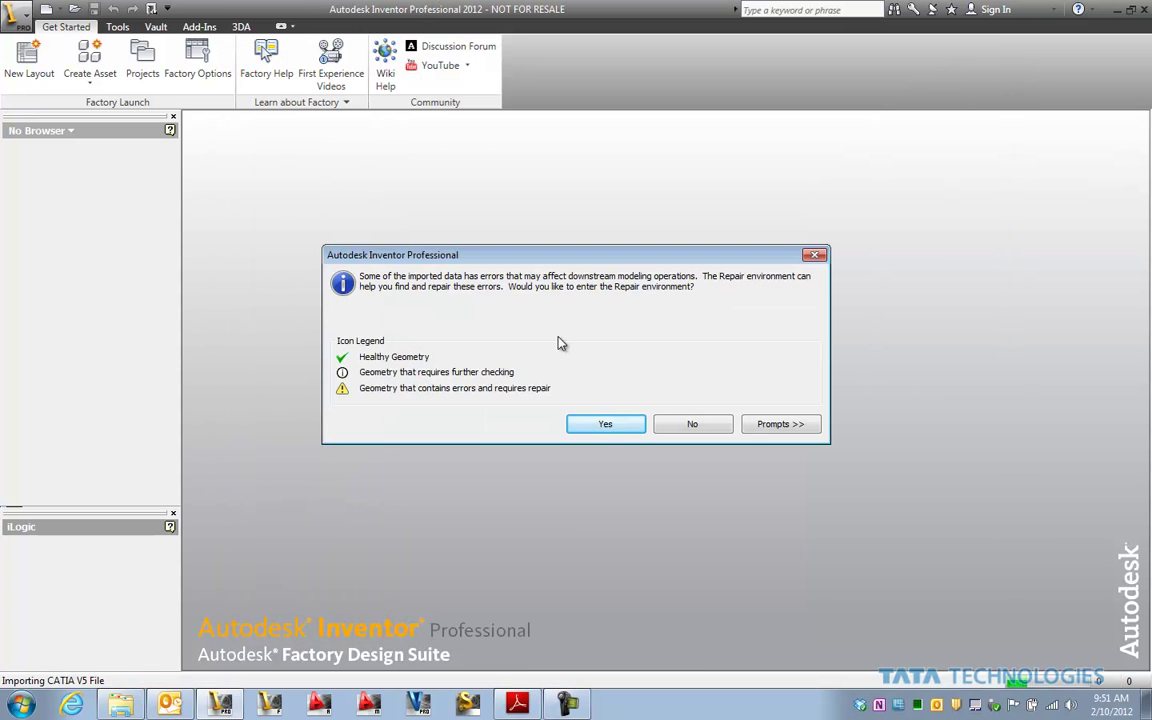
left_click(612, 424)
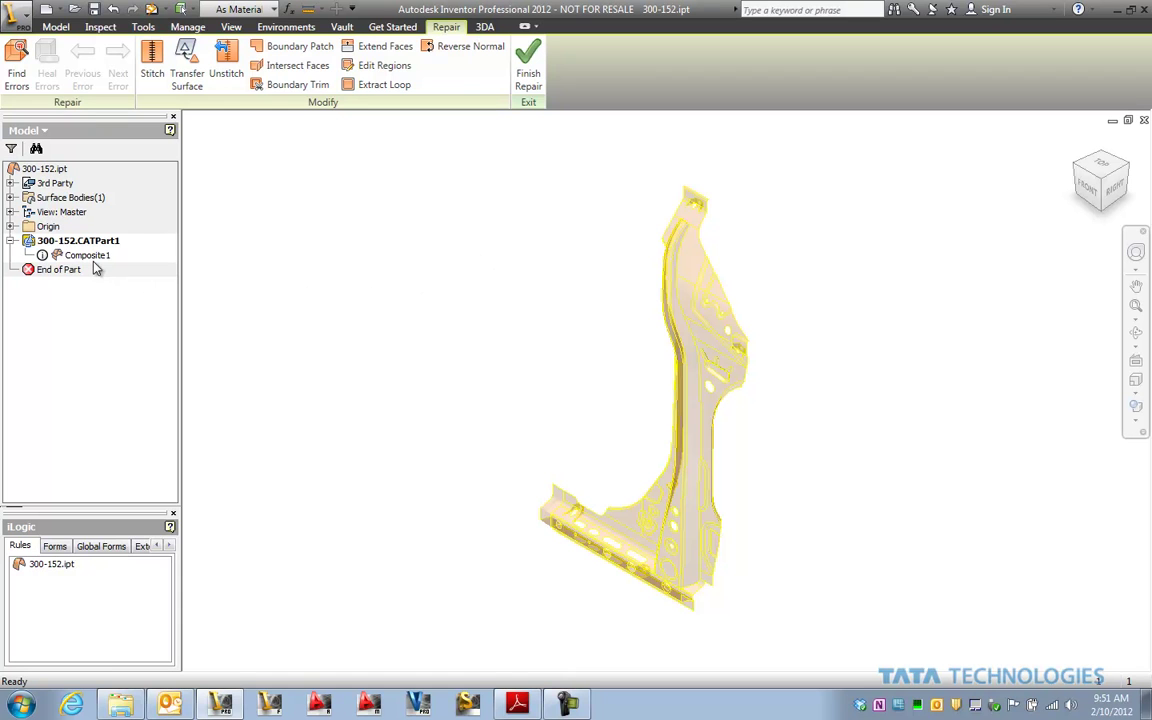
- Run Find Errors on the imported Composite1 body
left_click(16, 72)
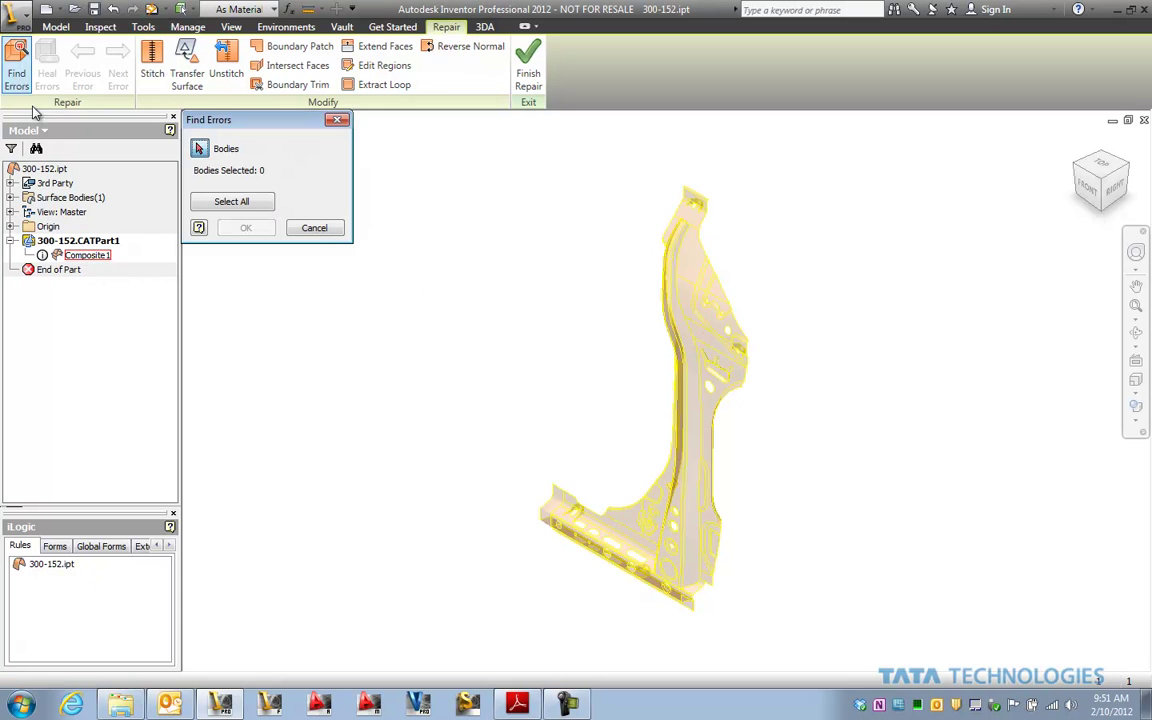
left_click(80, 257)
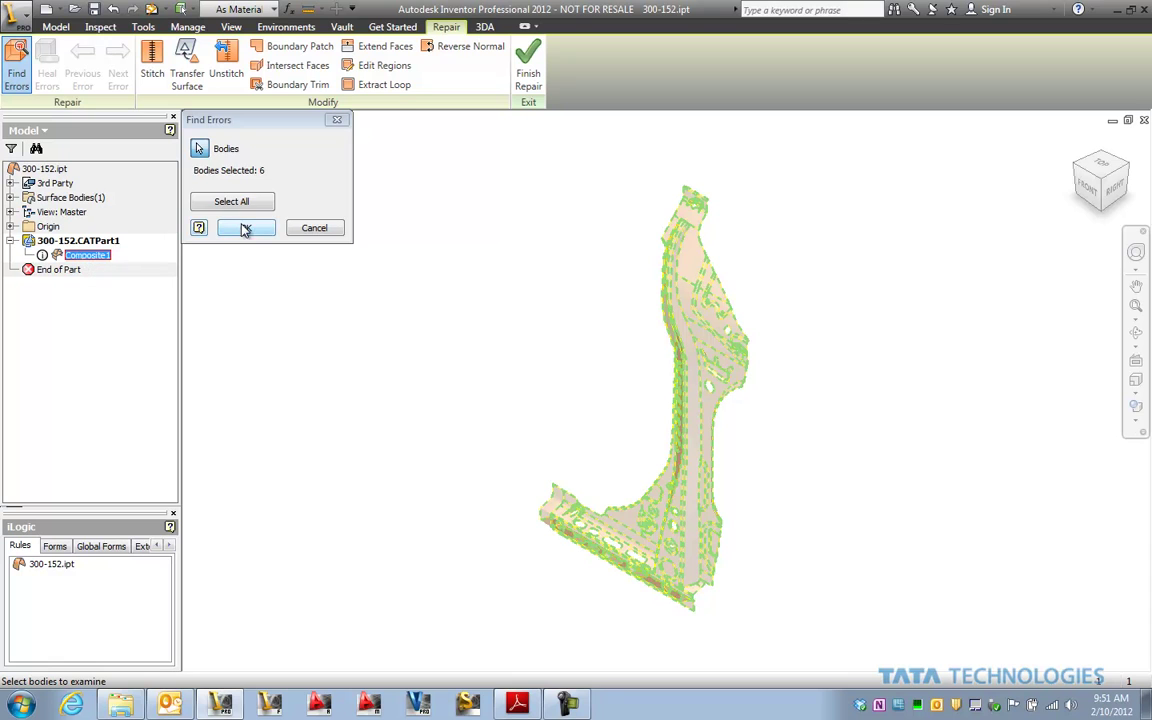
left_click(244, 229)
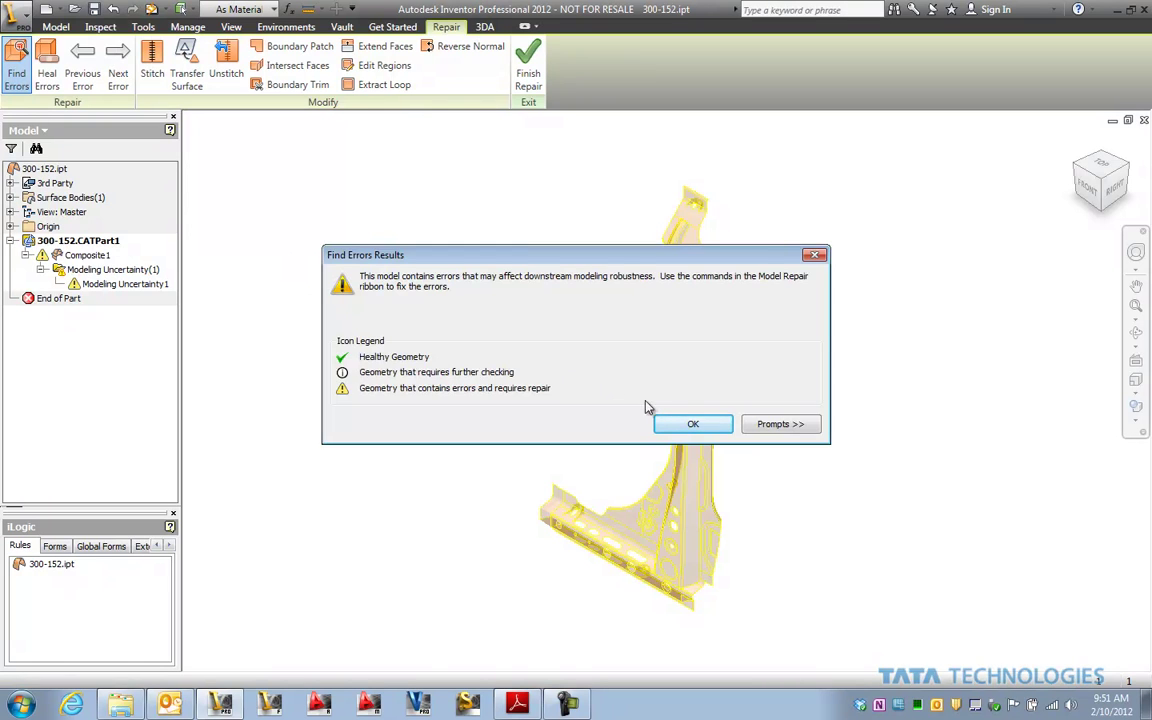
left_click(690, 424)
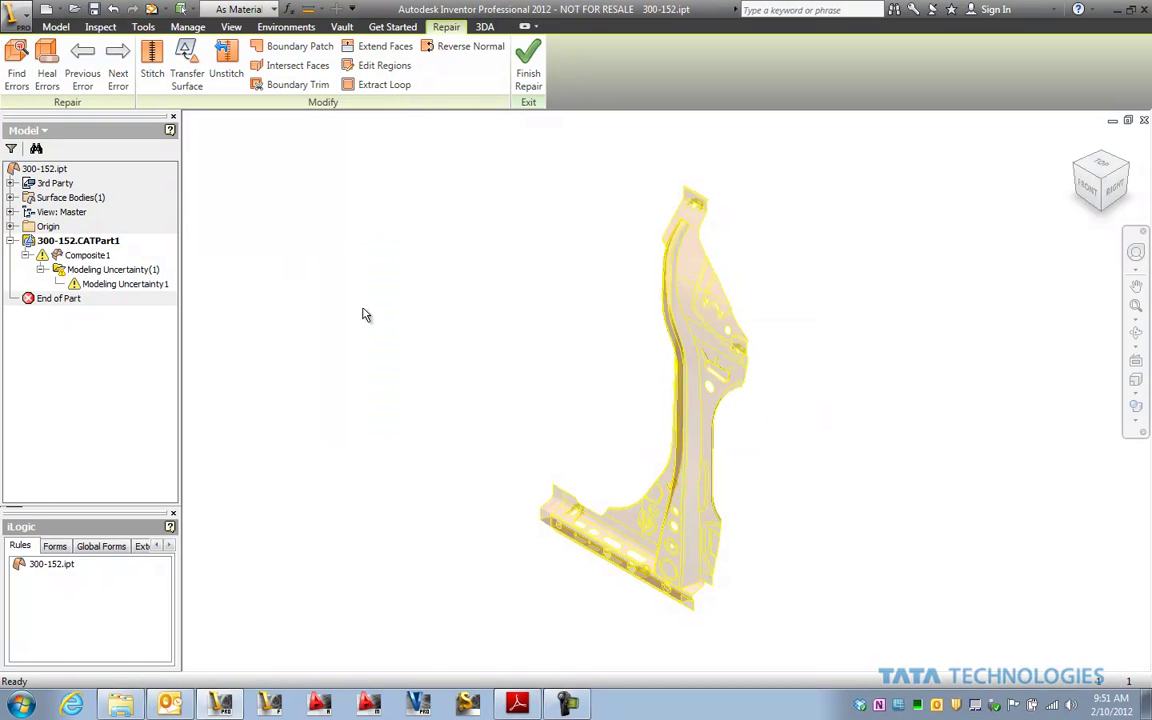
- Heal the Modeling Uncertainty error along the panel's long edge and finish the repair
left_click(92, 285)
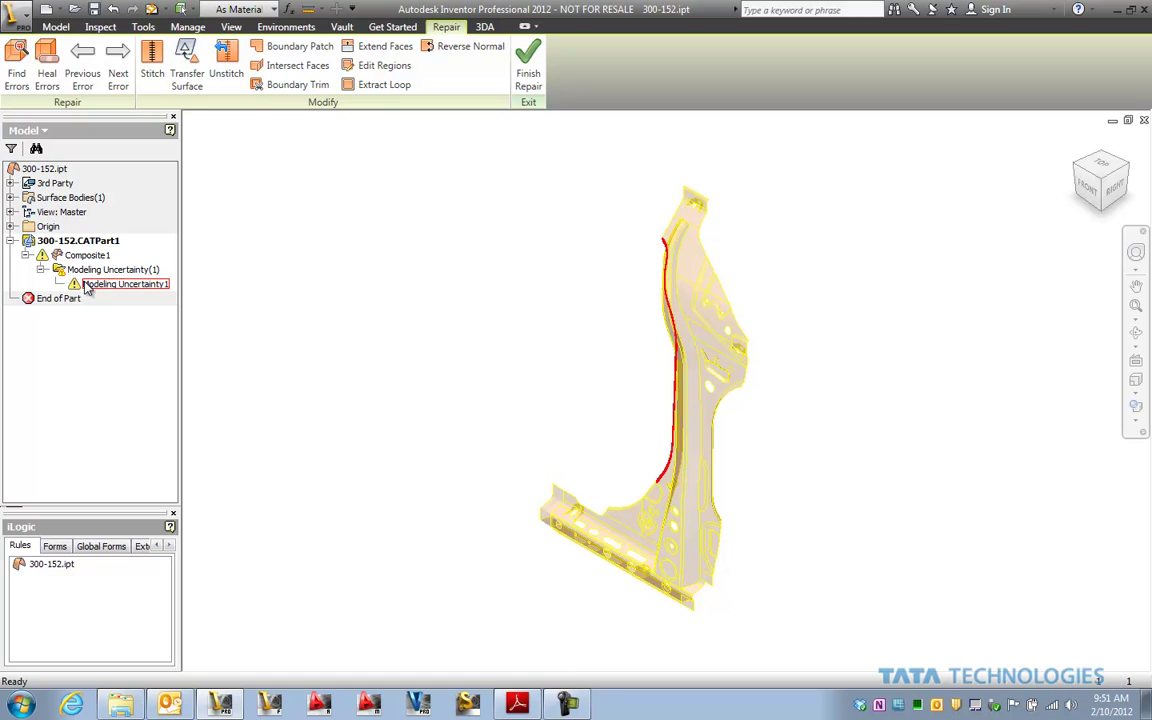
left_click(95, 285)
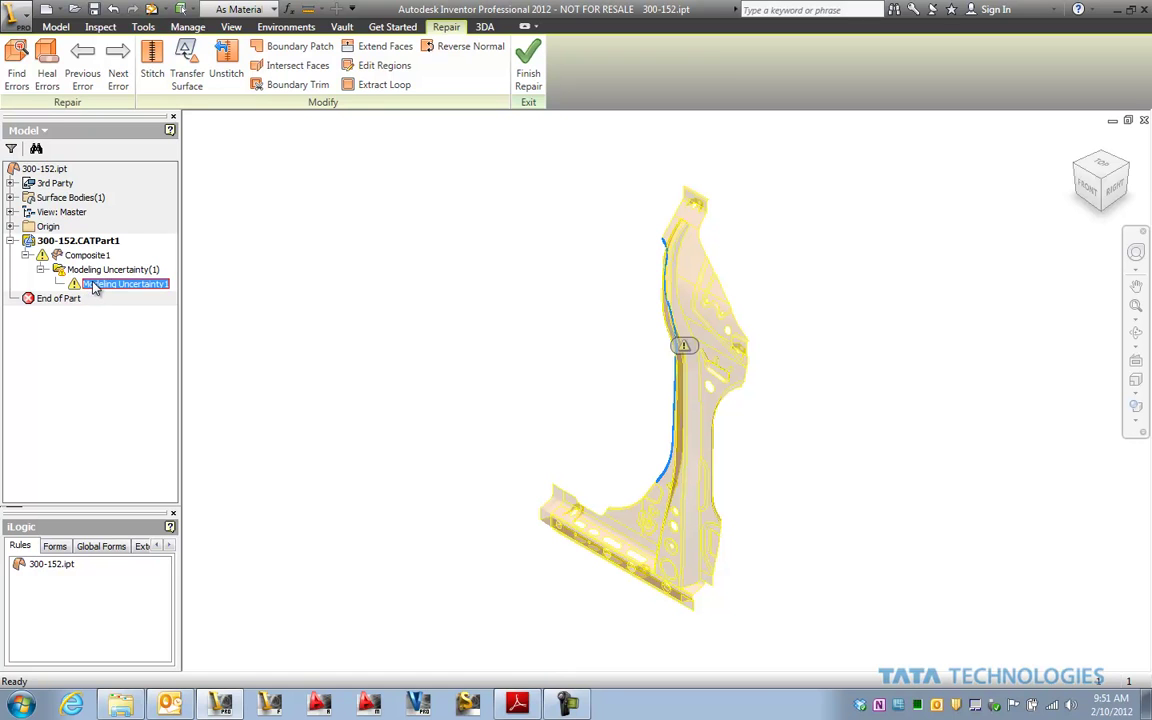
left_click(684, 345)
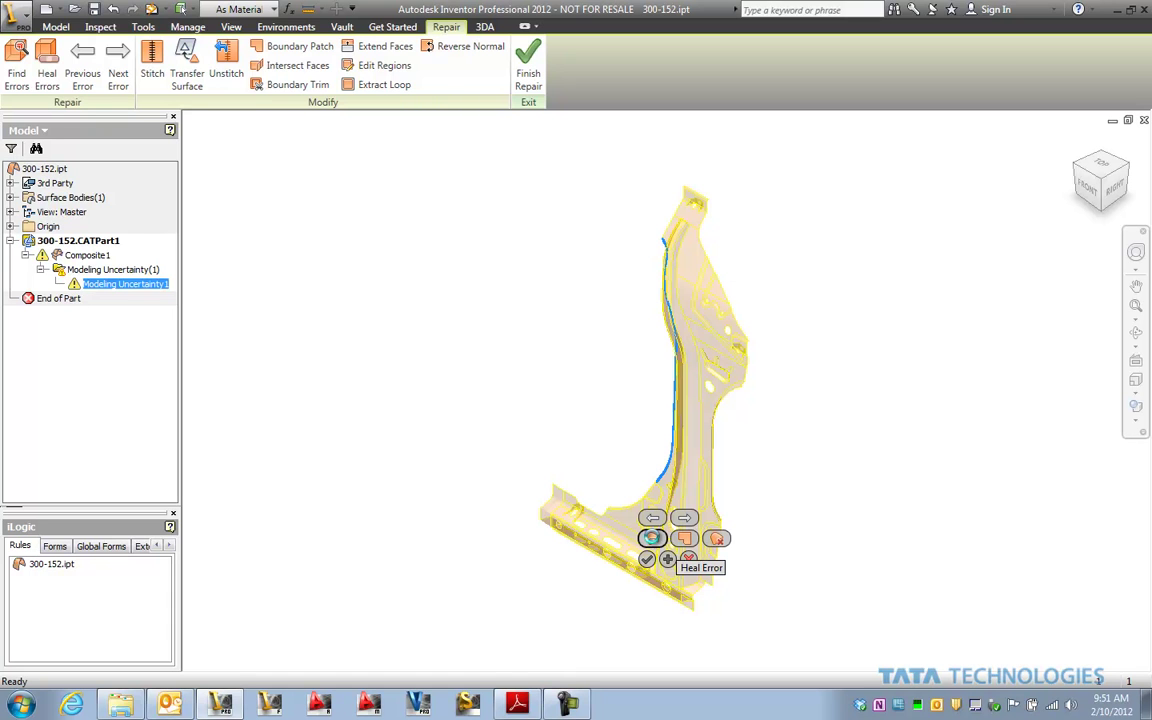
left_click(684, 538)
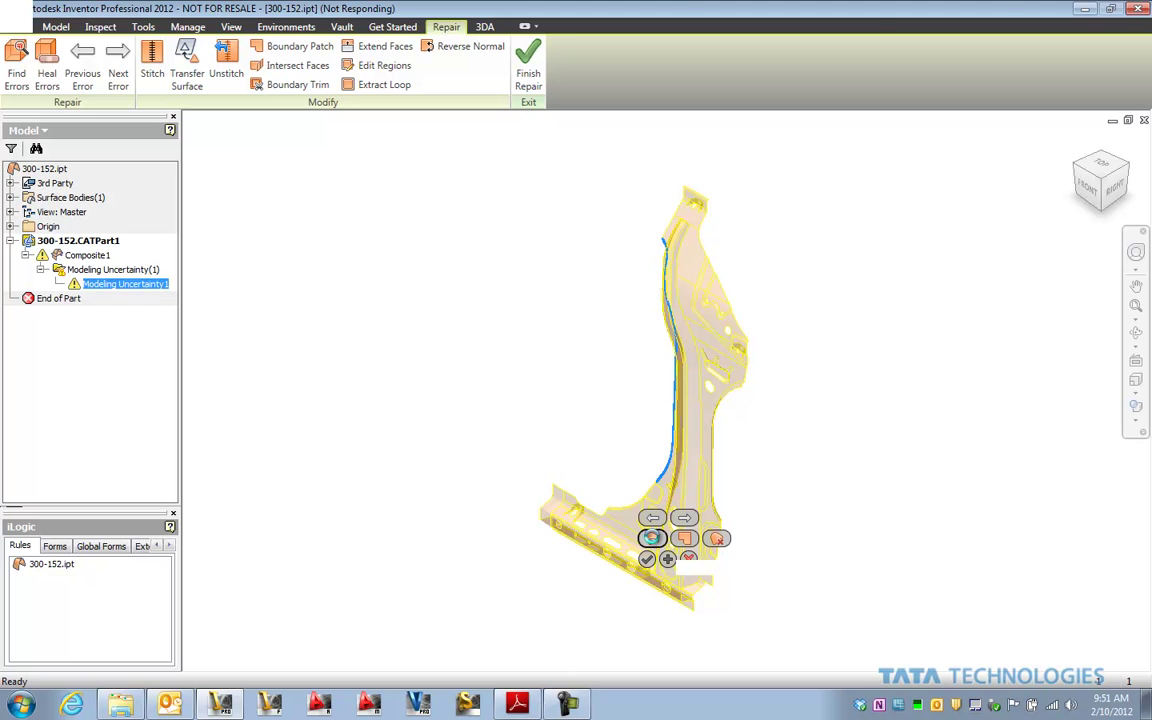
left_click(646, 581)
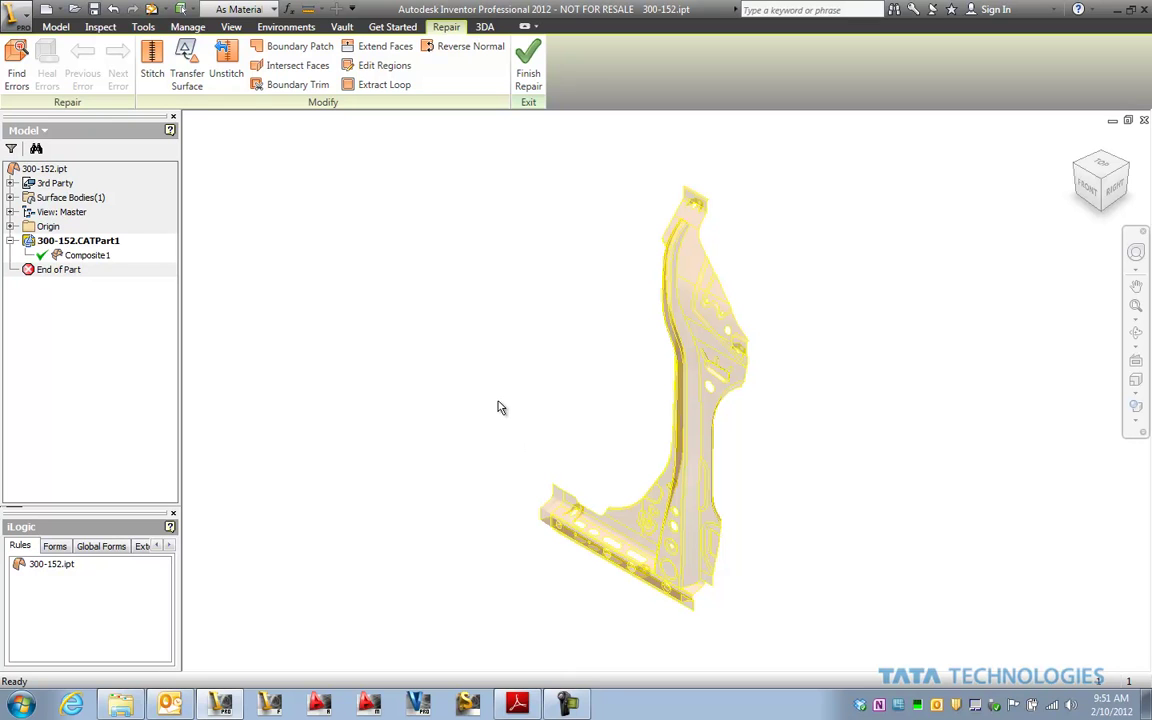
left_click(527, 68)
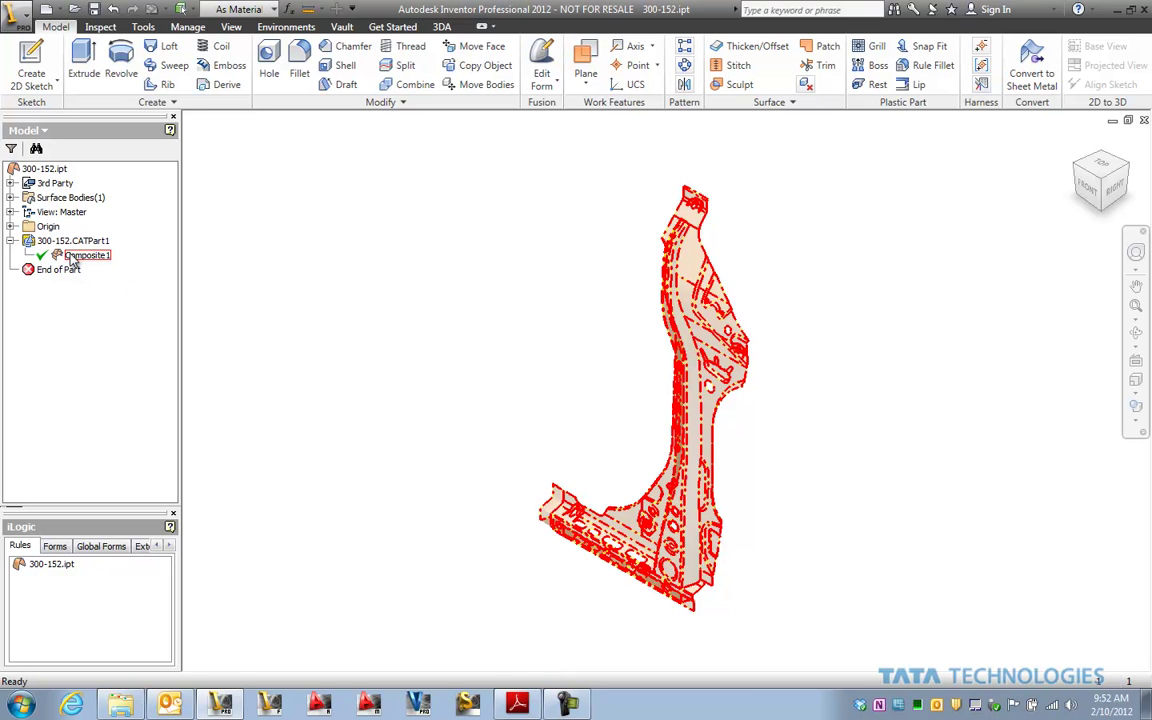
- Copy the repaired composite's bodies into new separate surfaces with Copy Object
left_click(72, 257)
middle_click_drag(576, 338, 540, 308)
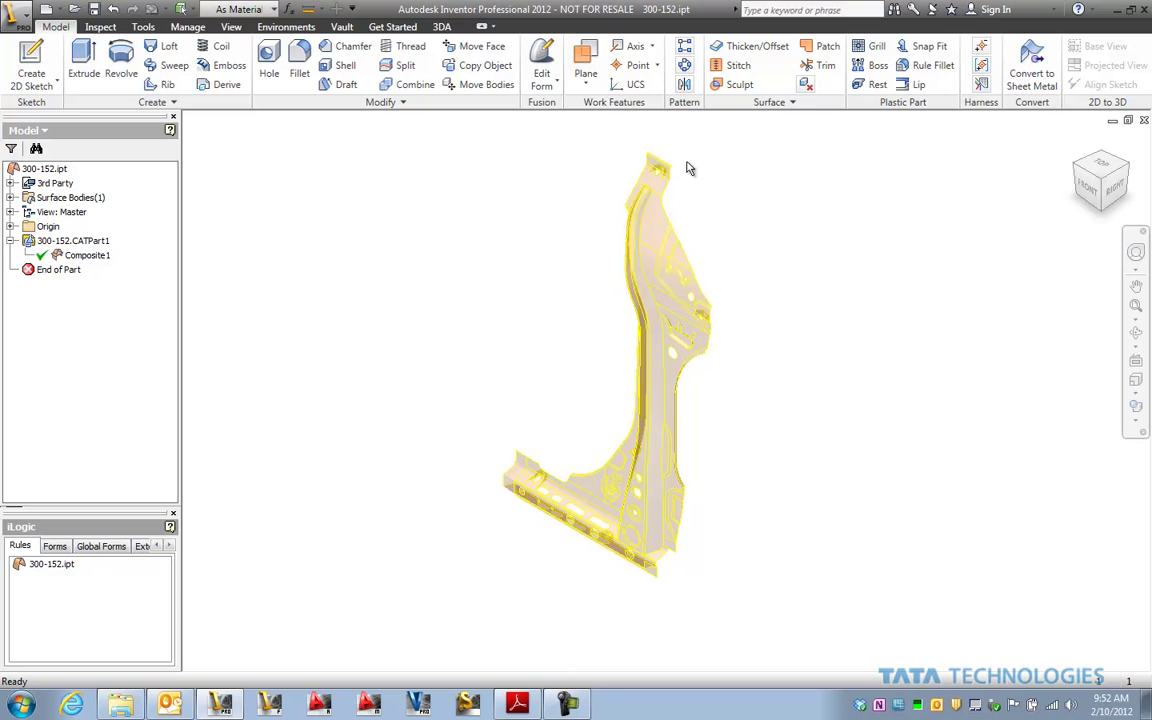
left_click(545, 57)
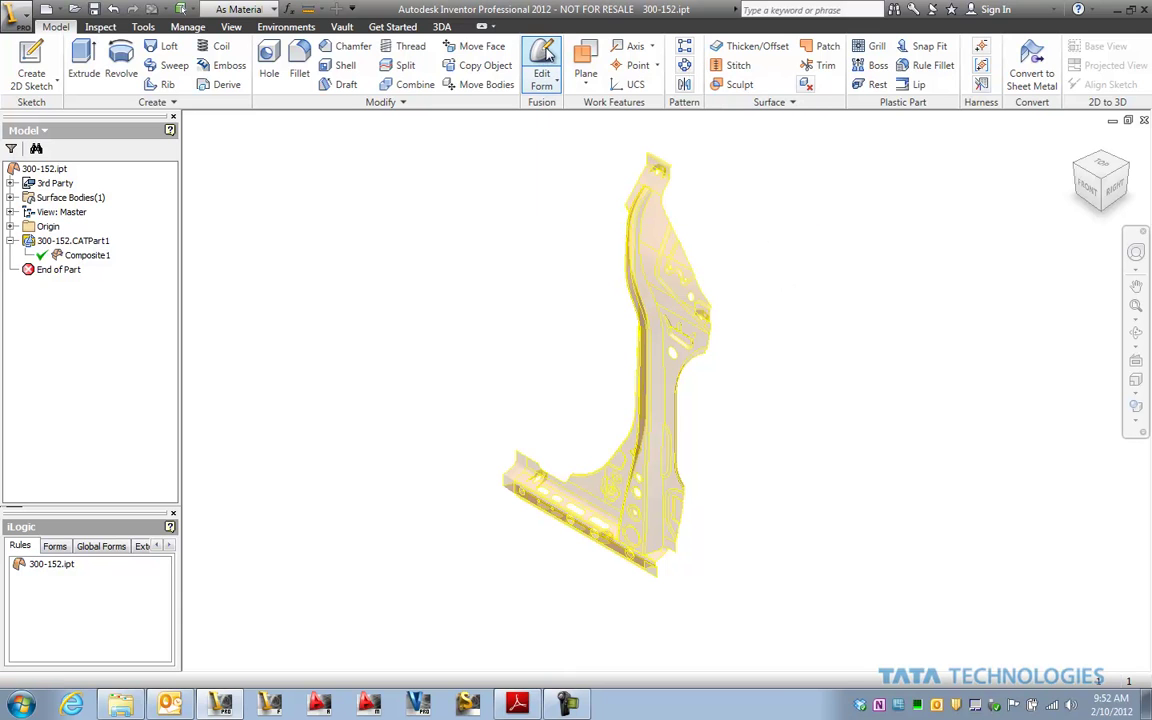
left_click(446, 64)
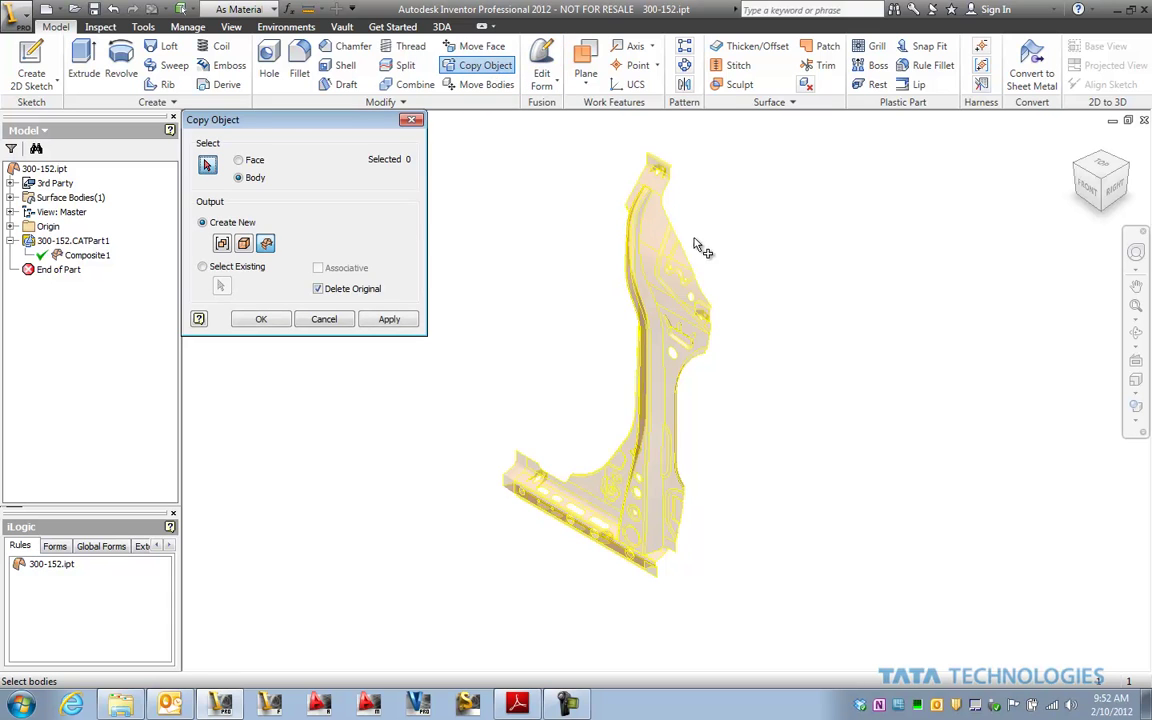
left_click(667, 266)
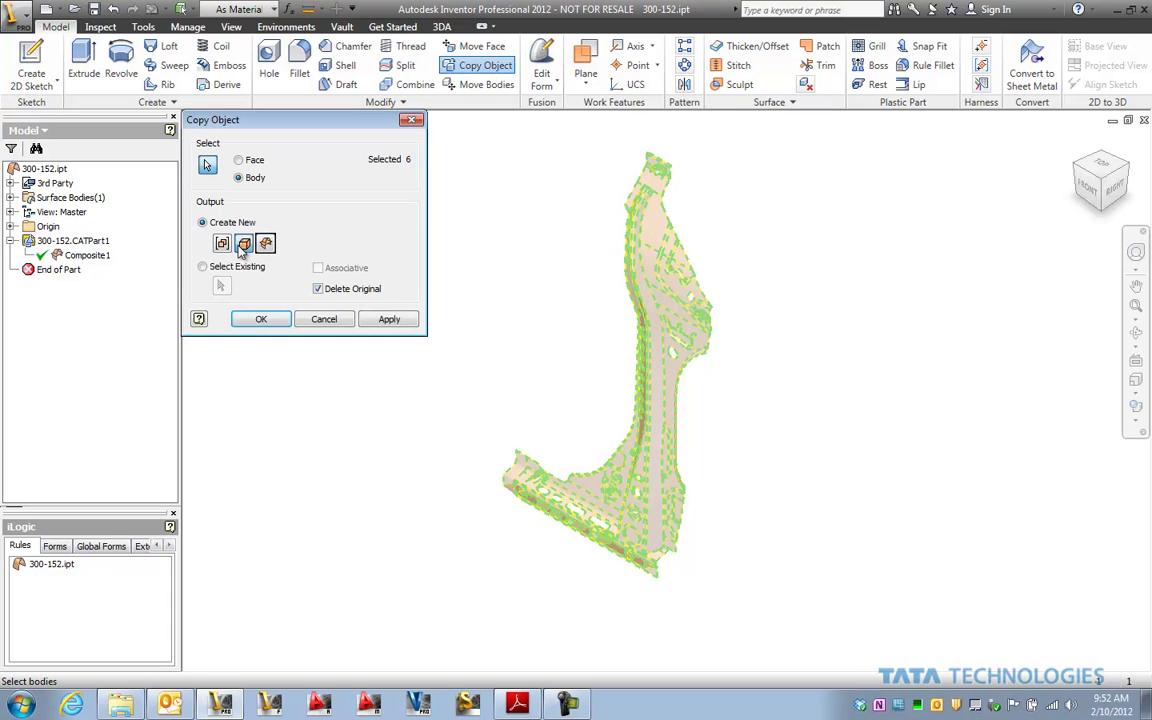
left_click(268, 320)
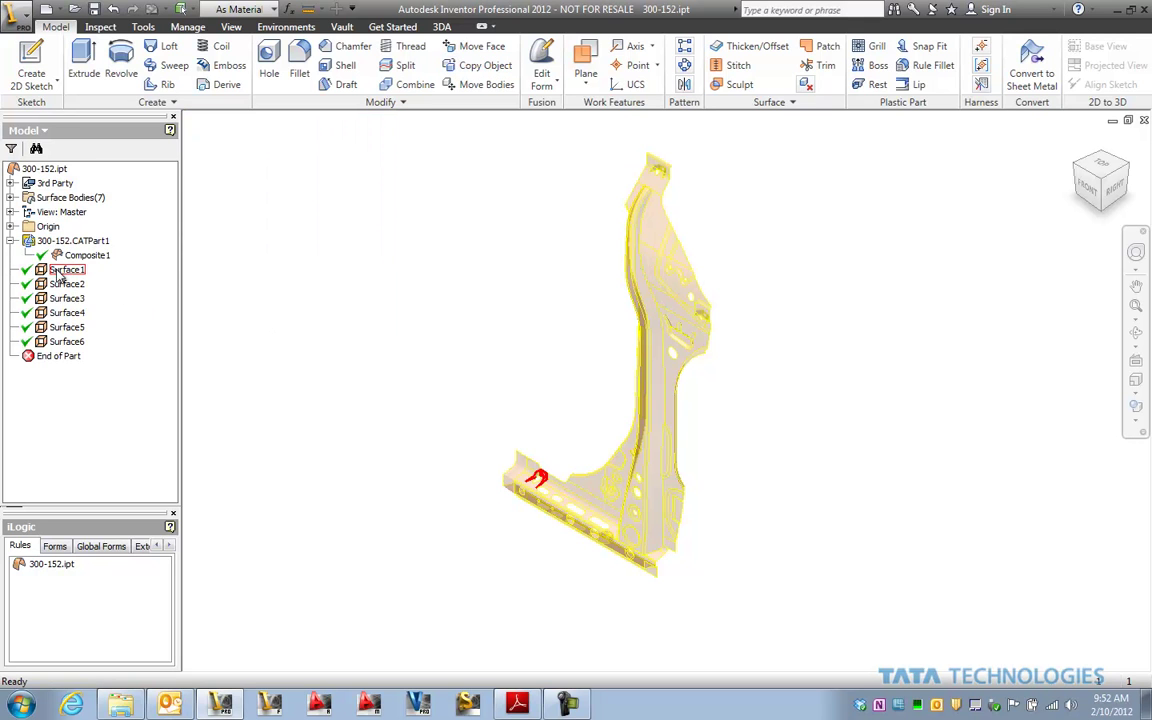
- Send Surface6, the main pillar panel, to Inventor Fusion for form editing
left_click(65, 344)
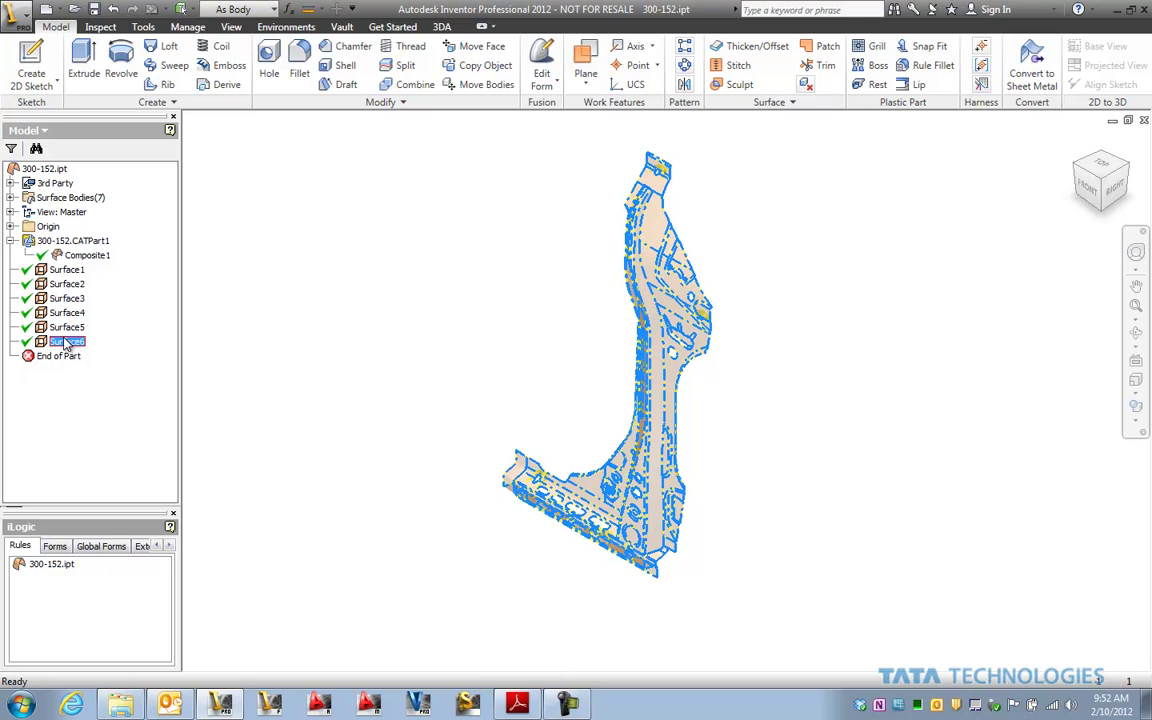
left_click(543, 62)
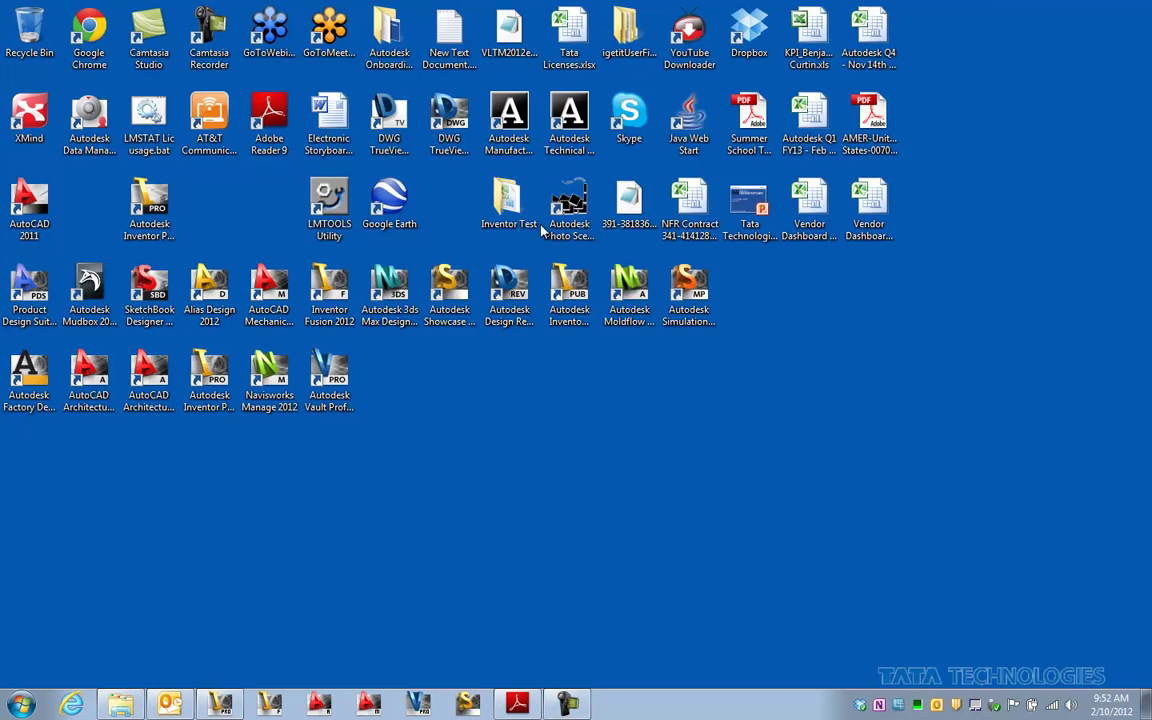
double_click(541, 230)
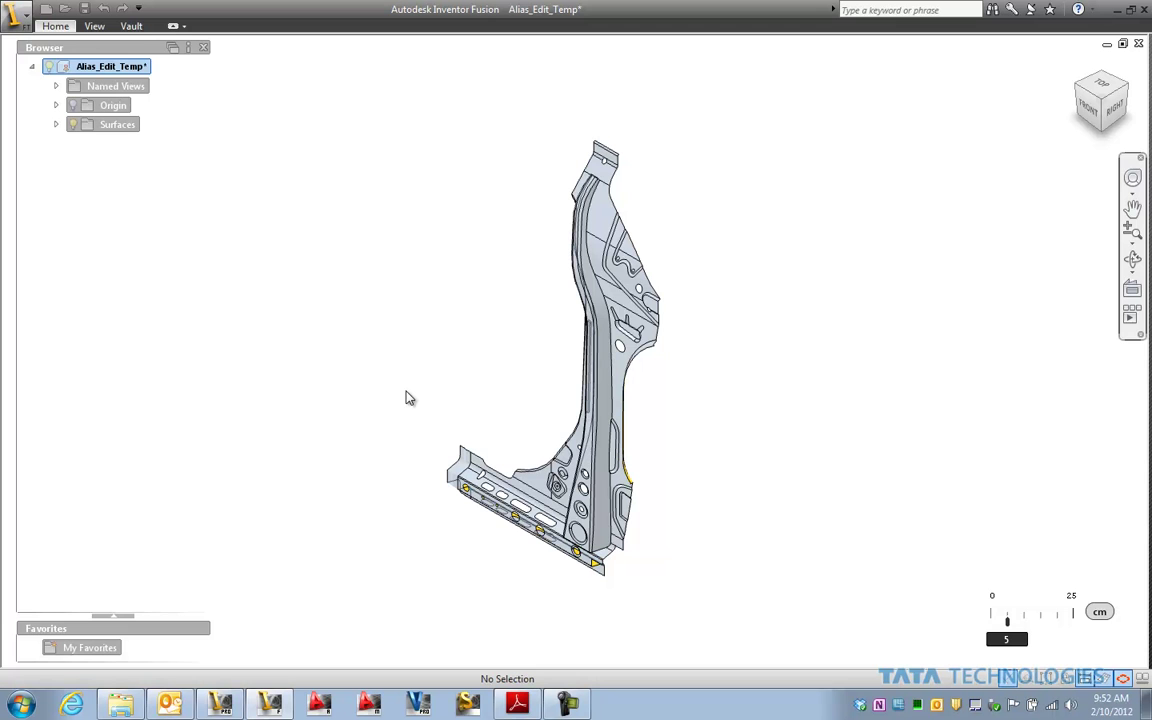
- Delete the faces of the rounded recess on the pillar's lower outer edge, including its border and adjoining flange faces
middle_click_drag(424, 396, 452, 362)
key("F4")
left_click_drag(500, 321, 681, 289)
middle_click_drag(681, 289, 612, 430, "shift")
scroll(612, 430, "up", 5)
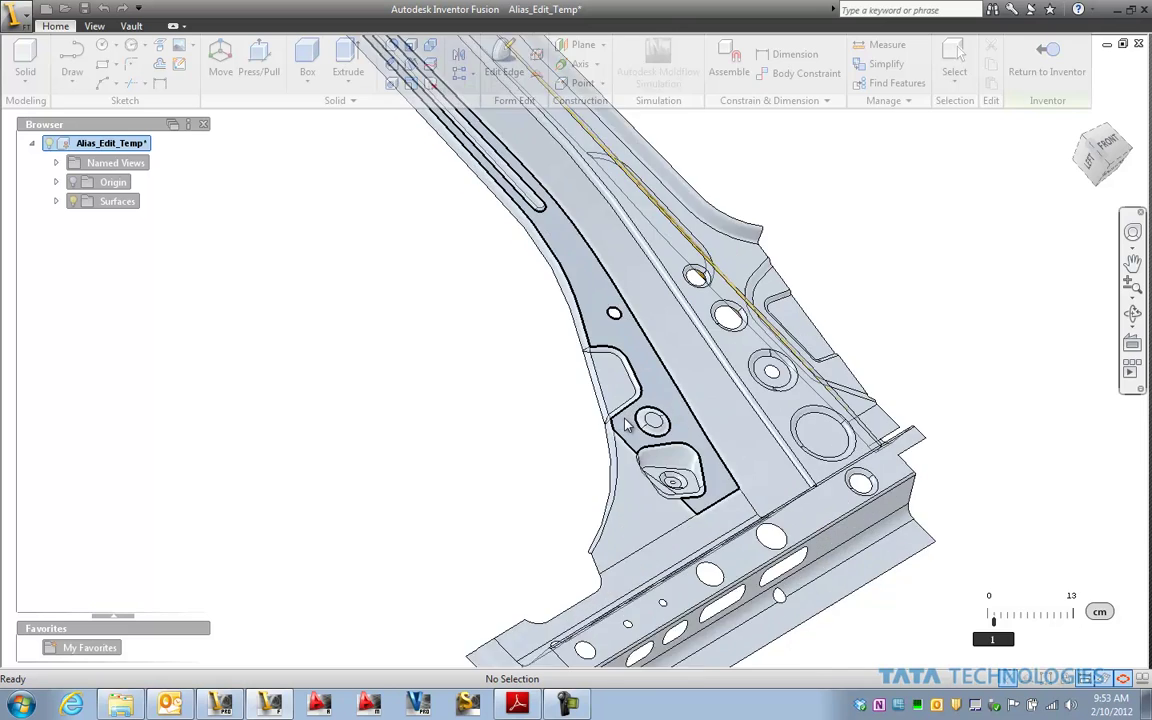
scroll(624, 426, "up", 3)
scroll(547, 440, "up", 3)
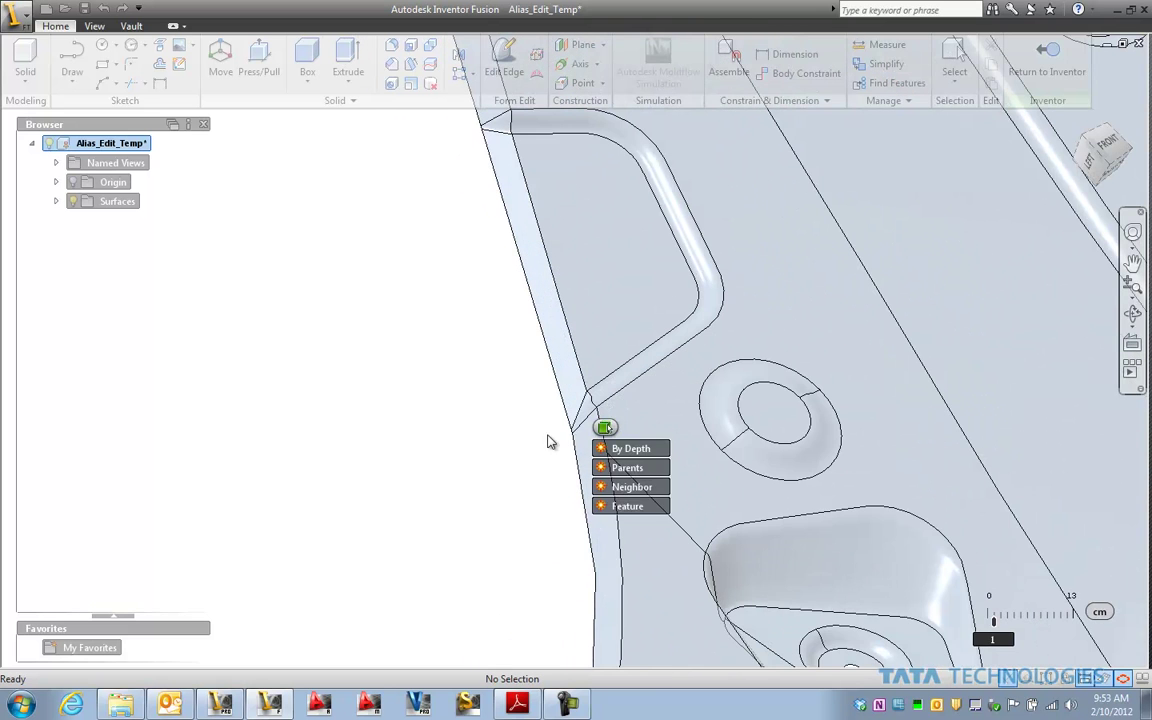
left_click_drag(464, 357, 450, 422)
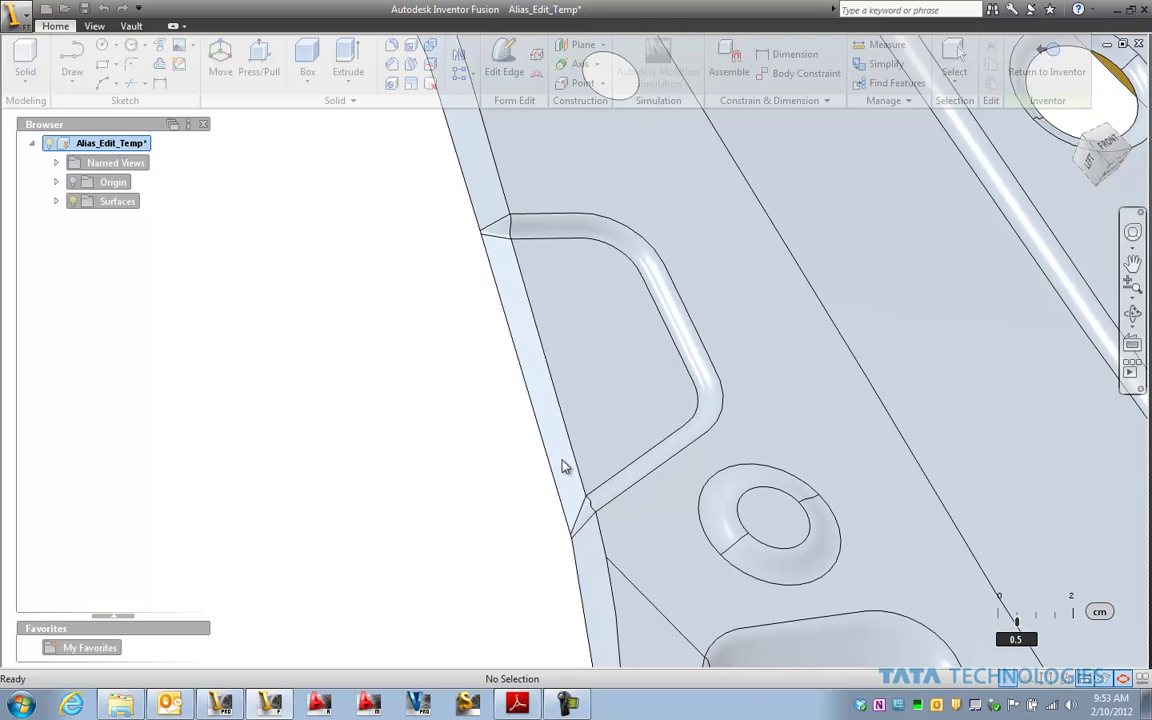
left_click(604, 362)
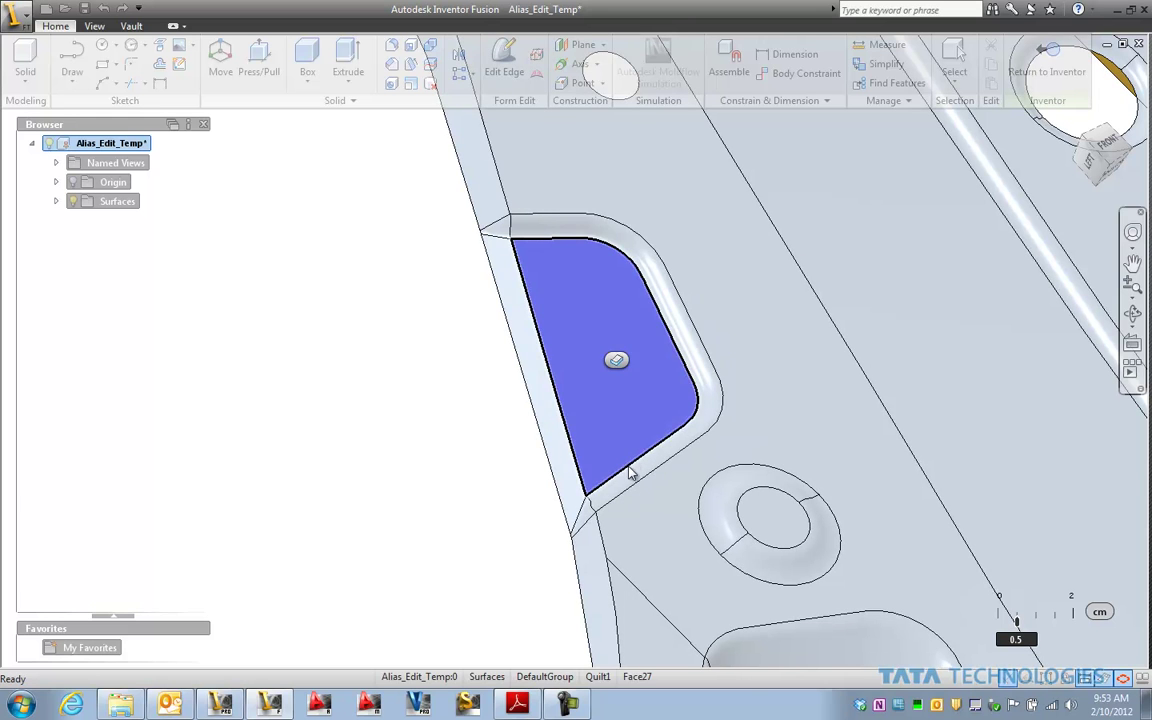
left_click(585, 524, "ctrl")
left_click(566, 477, "ctrl")
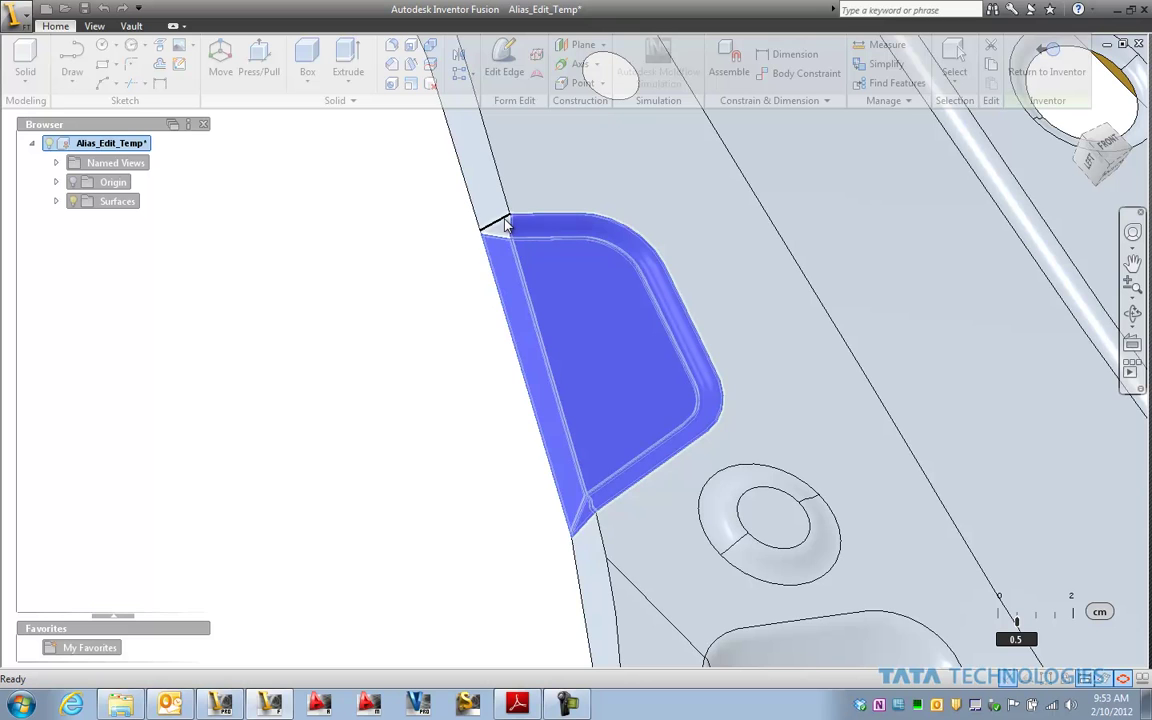
right_click(424, 255)
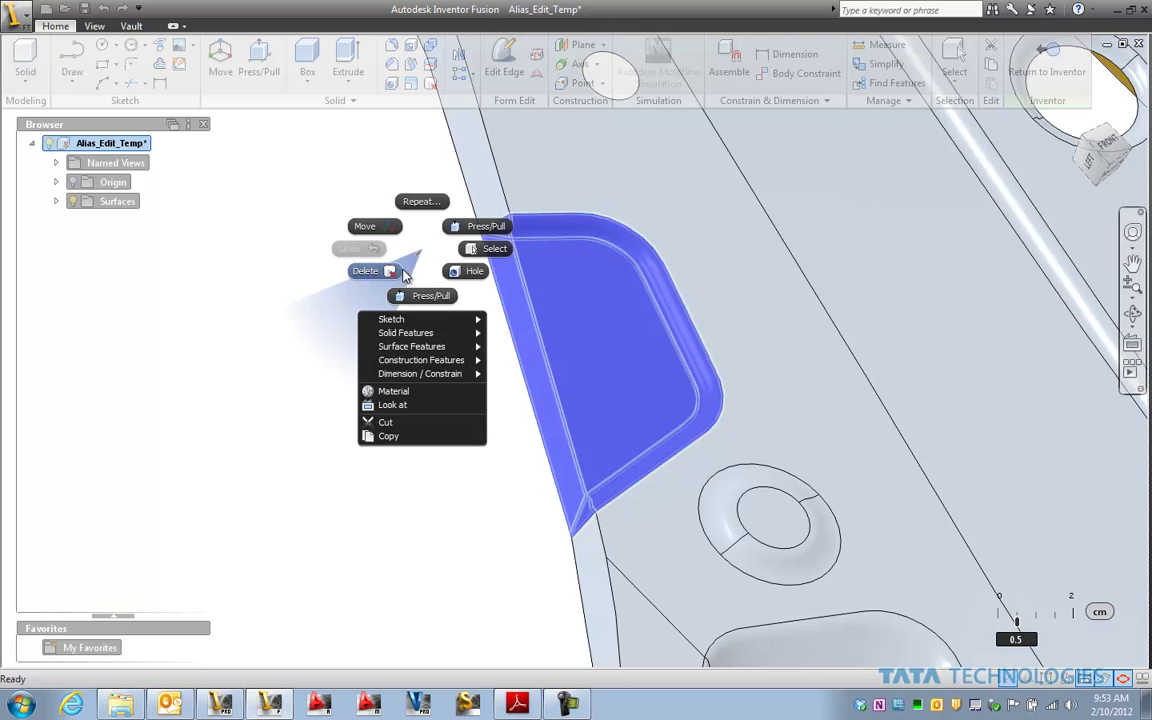
left_click(370, 272)
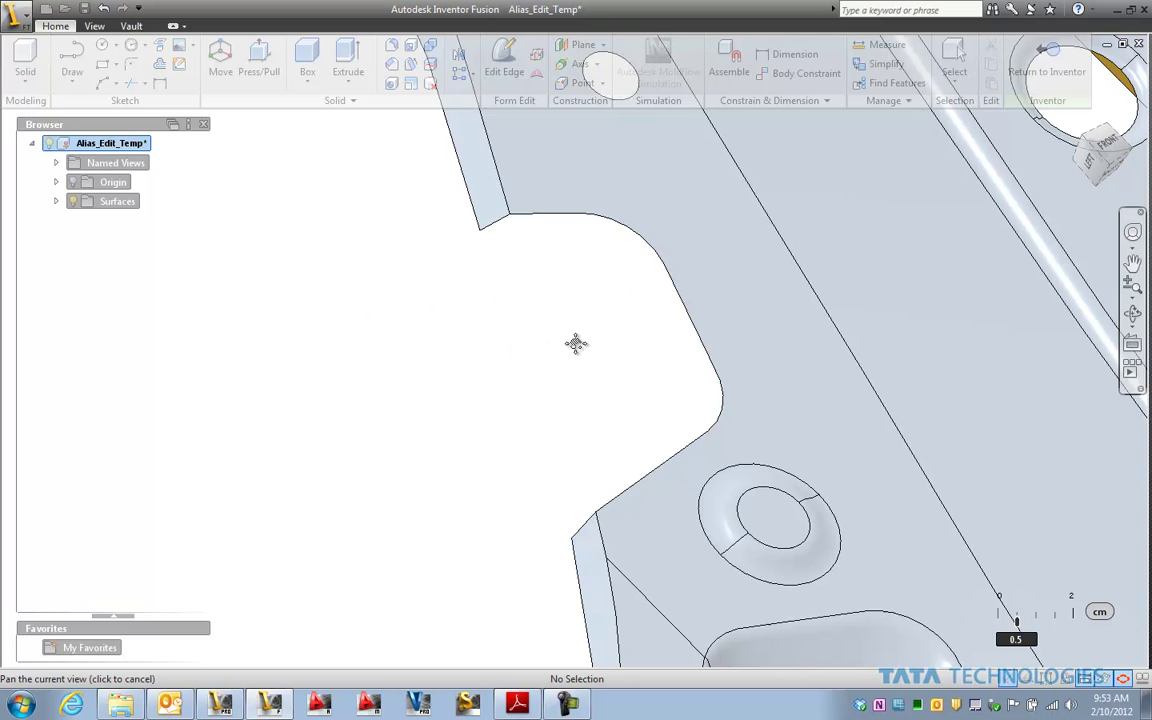
- Sketch a straight line on the panel face across the notch's open side, joining its two inner corners
middle_click_drag(573, 342, 540, 316)
left_click(72, 60)
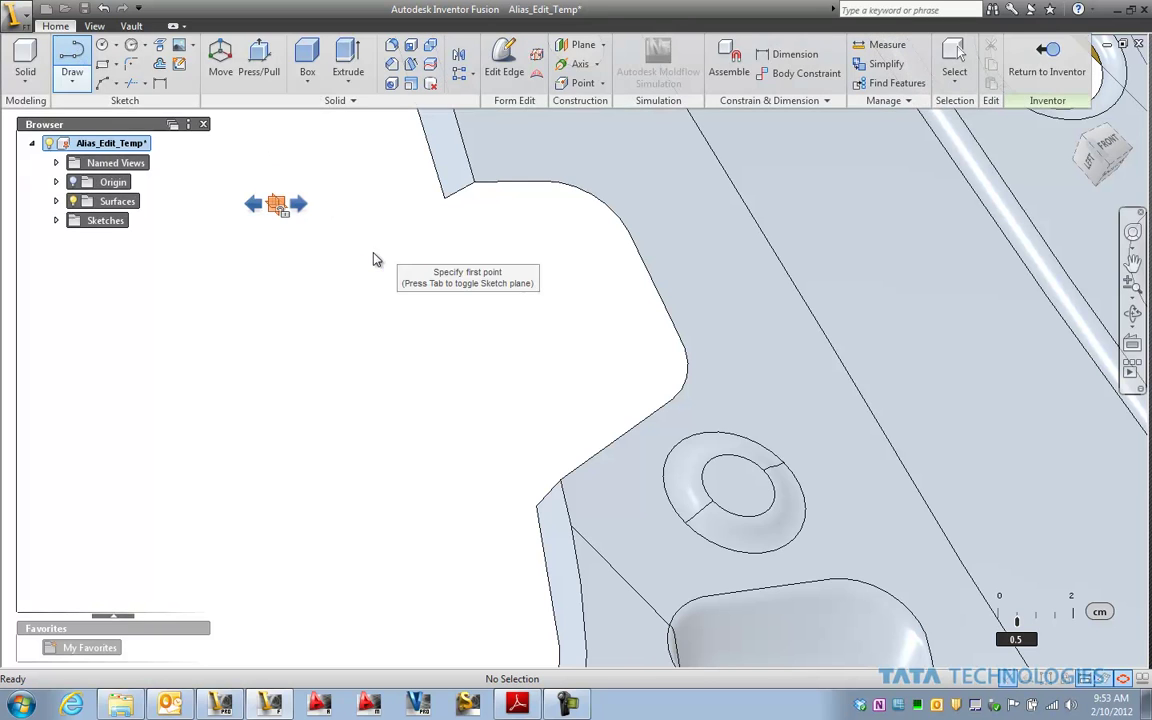
left_click(476, 185)
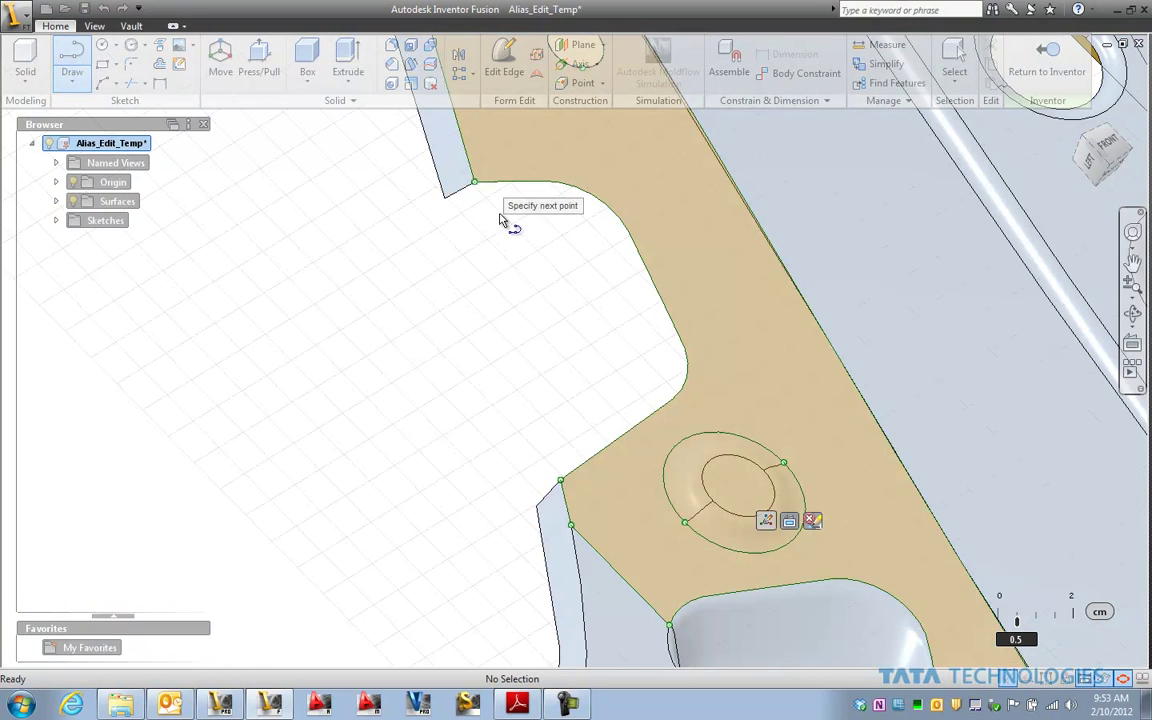
left_click(562, 482)
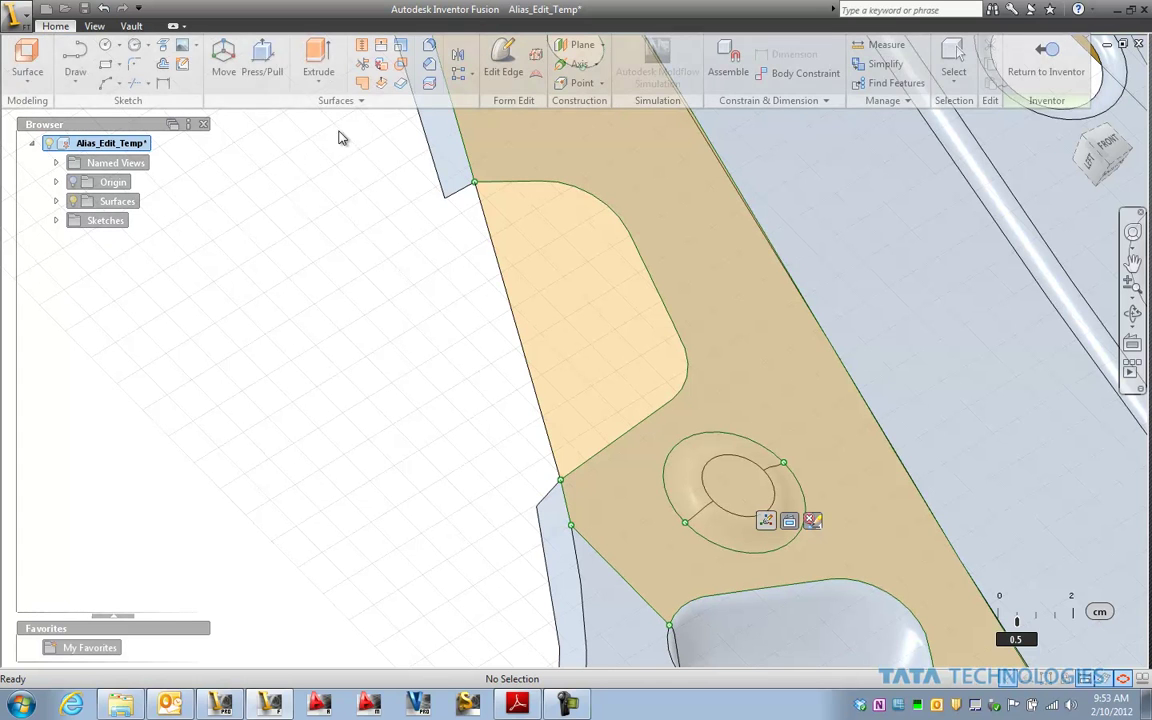
- Patch the closed notch profile as a new surface
left_click(328, 86)
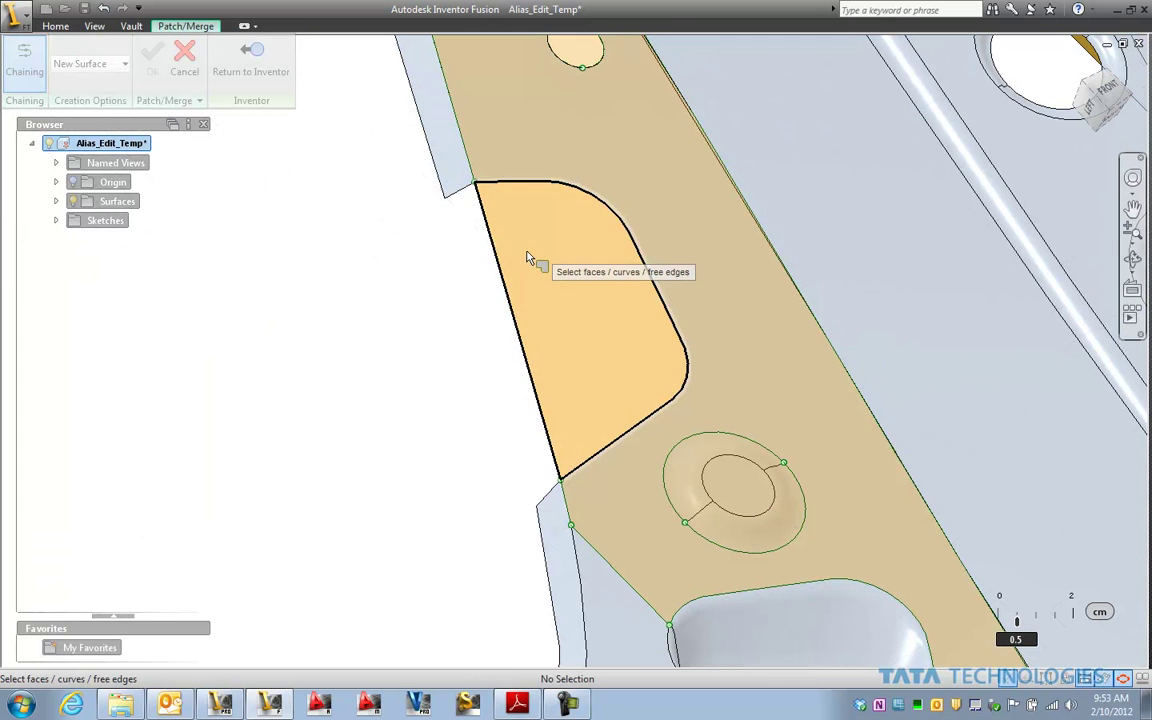
left_click(512, 266)
right_click(300, 215)
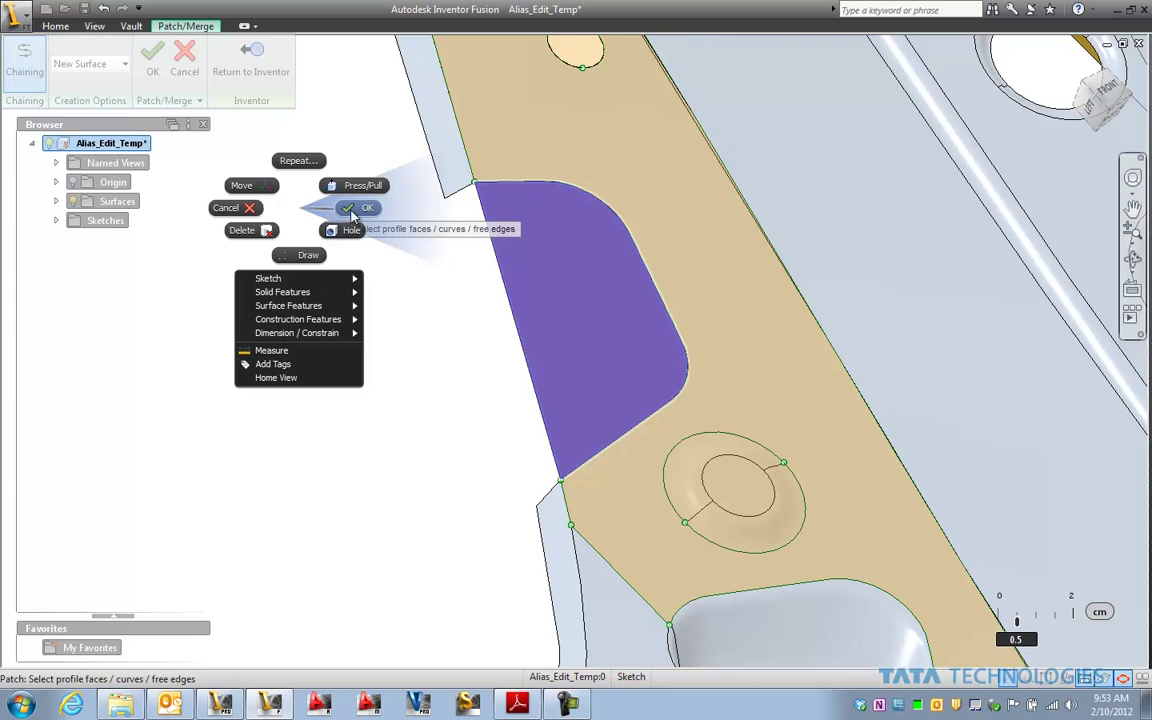
left_click(350, 213)
- Sketch another straight line along the patch's outer edge, joining the inner corners of the upper and lower flange ends
left_click(86, 72)
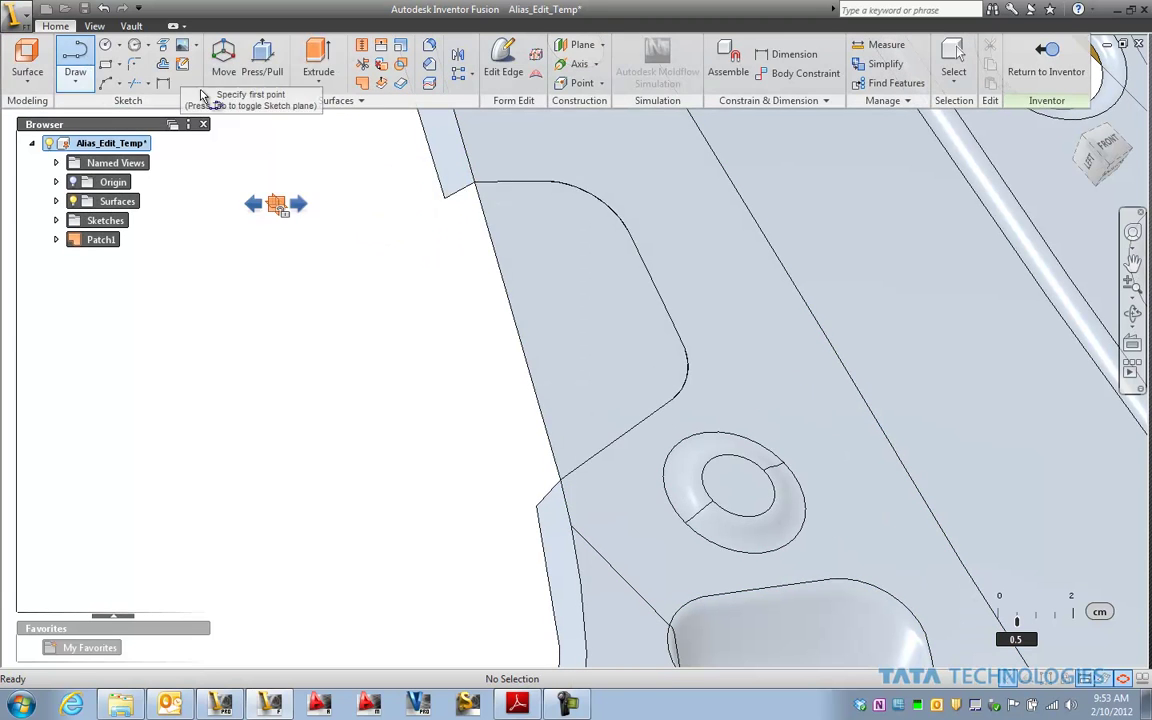
left_click(477, 185)
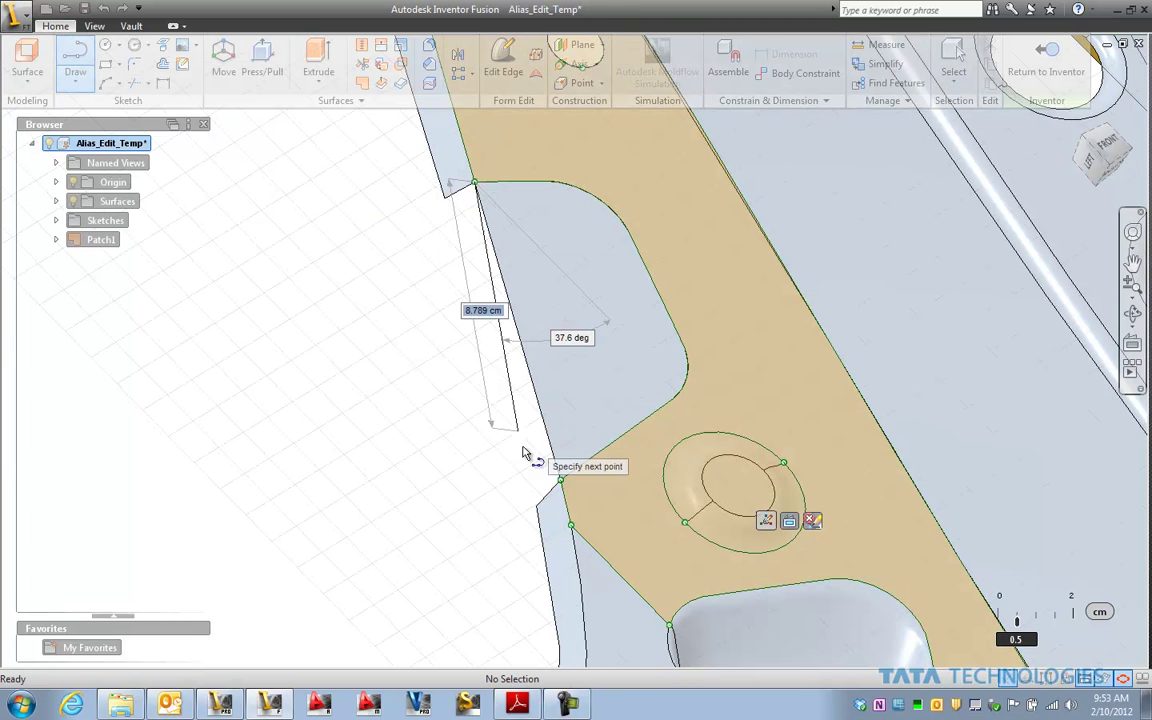
left_click(561, 484)
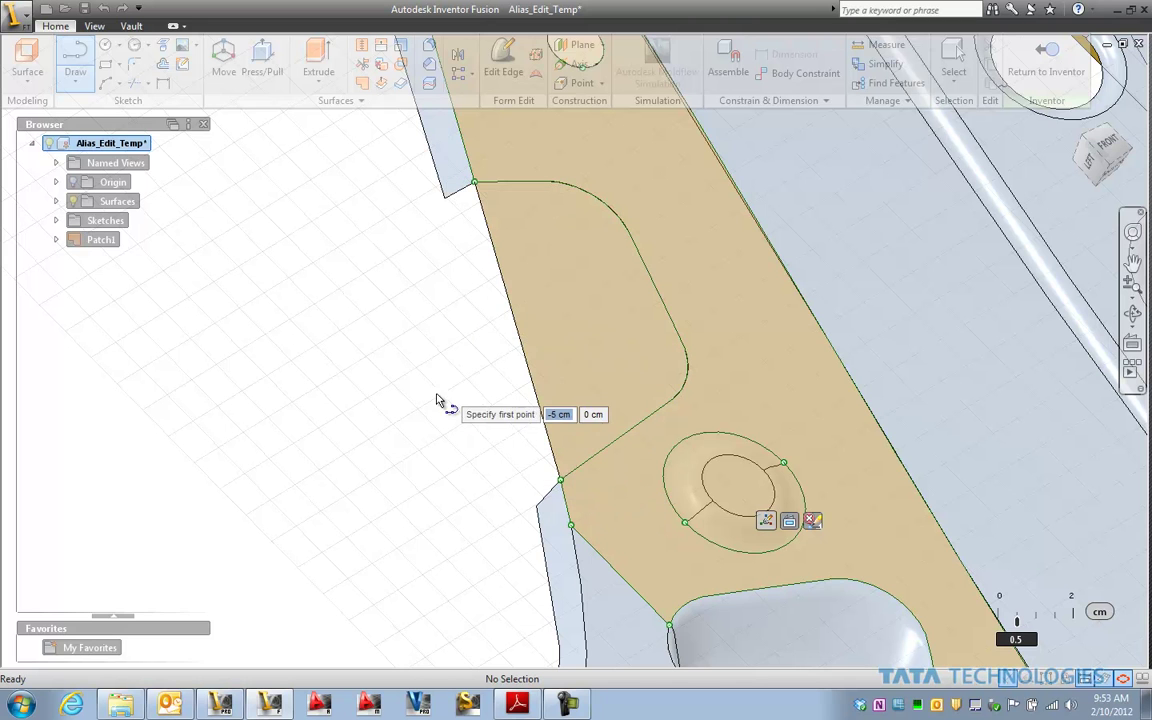
key("Escape")
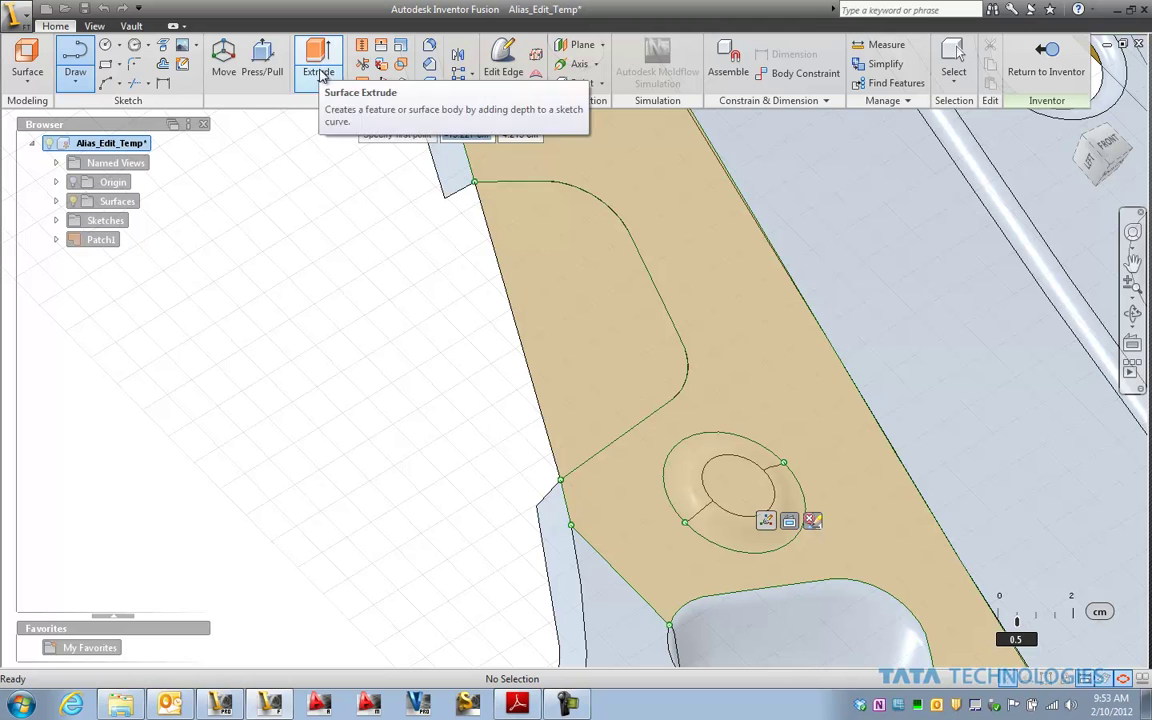
- Set up a loft without chaining between the two open flange end edges, using the newly sketched line as its centerline
left_click(318, 78)
left_click(333, 206)
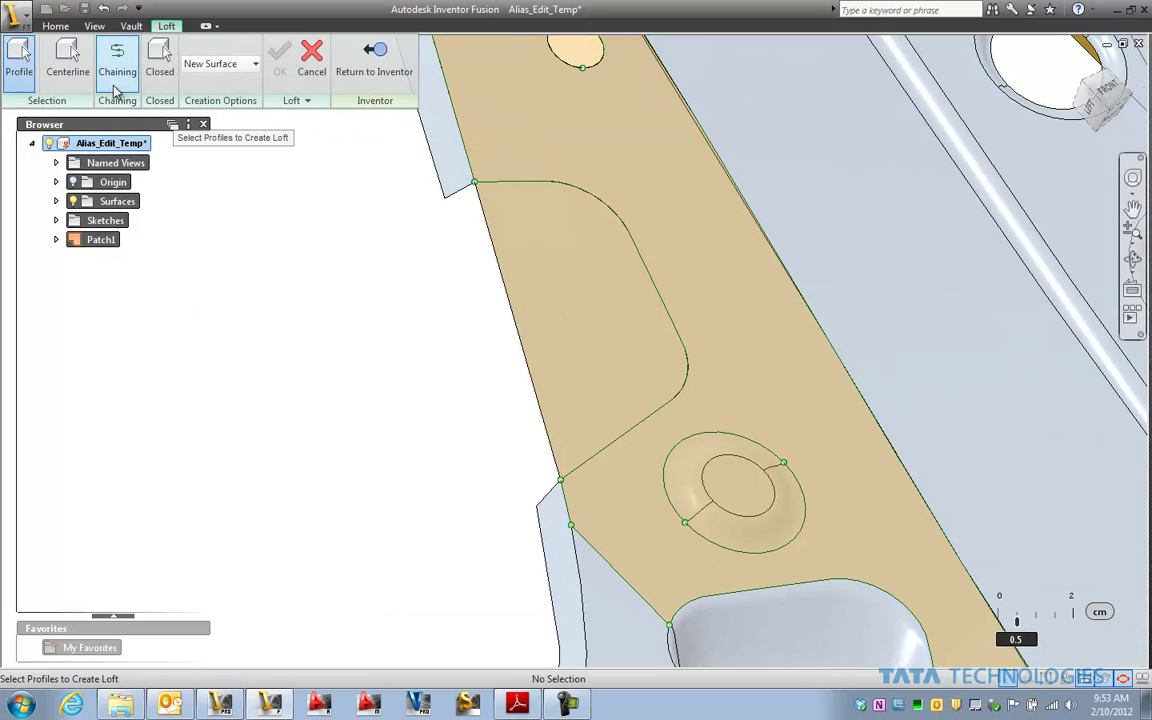
left_click(110, 64)
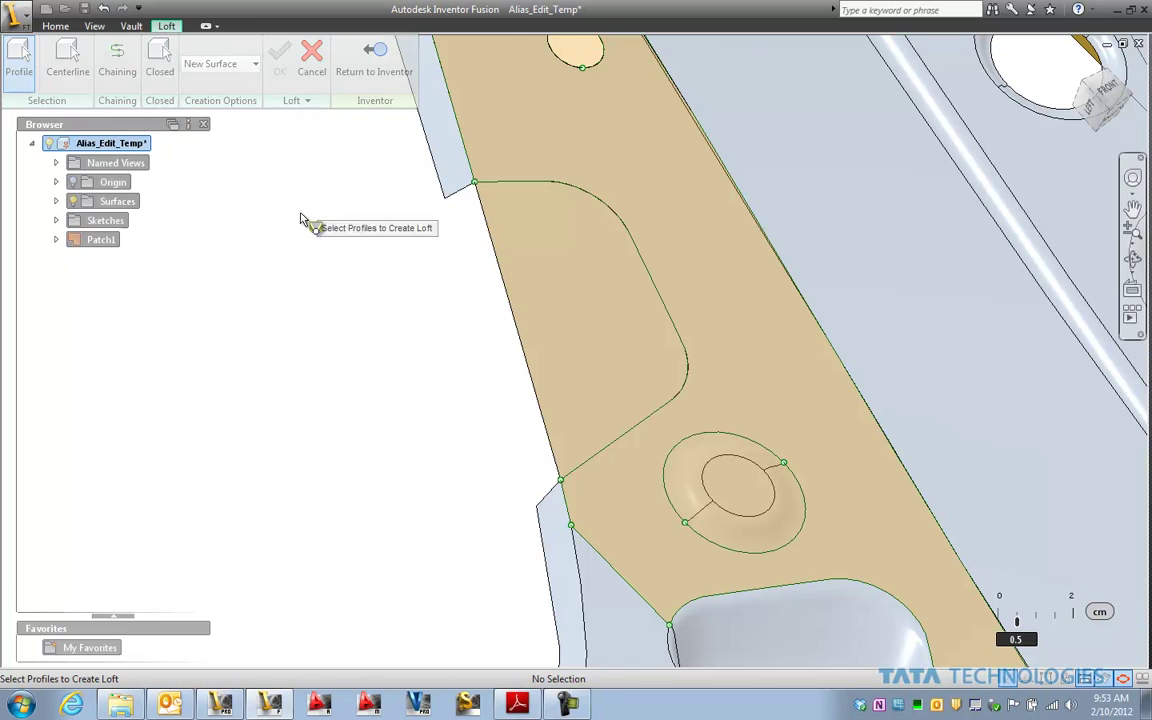
left_click(460, 190)
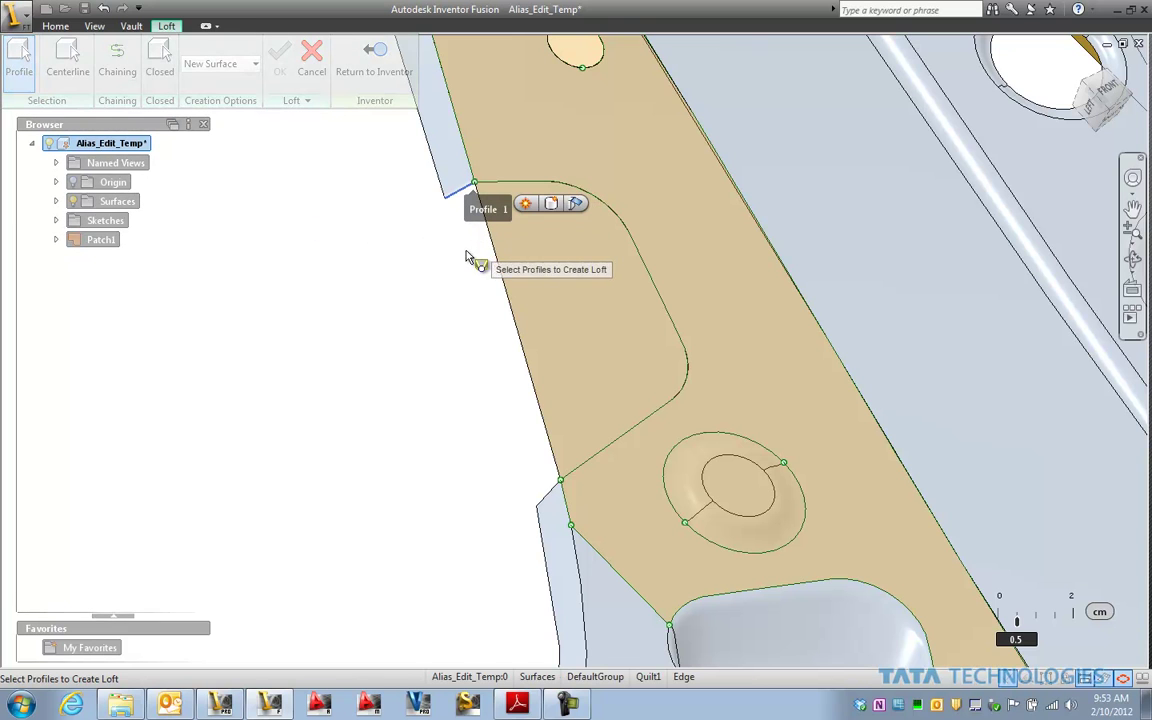
left_click(553, 495)
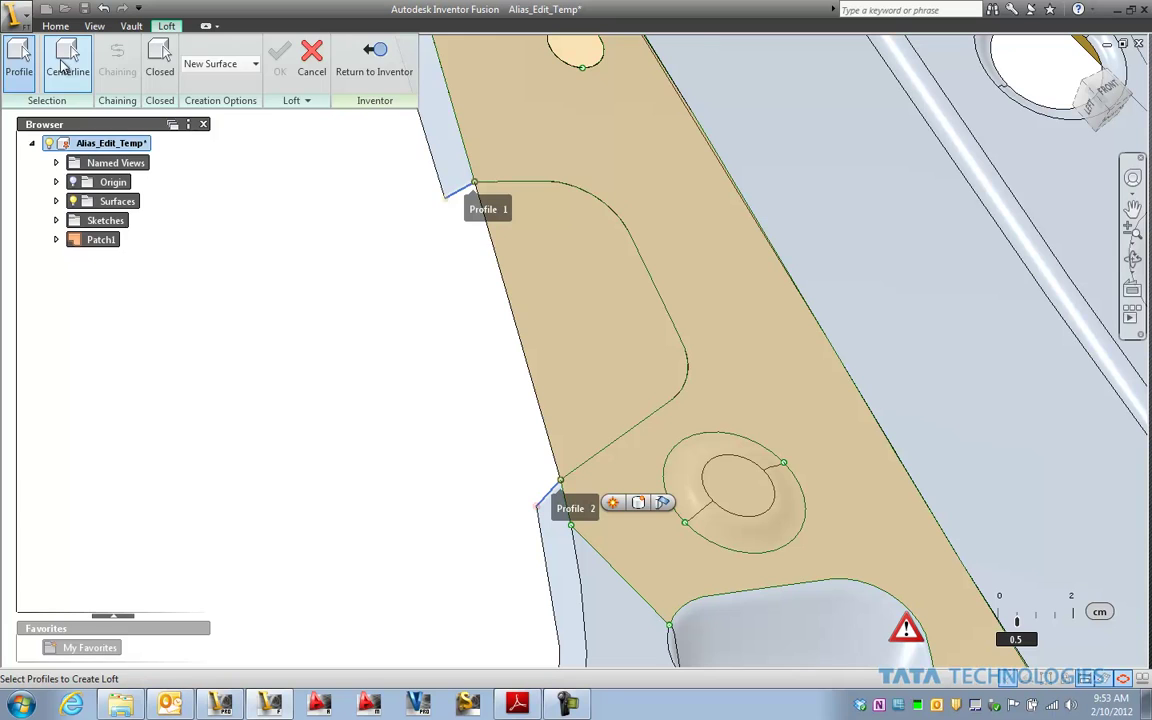
left_click(67, 60)
left_click(495, 240)
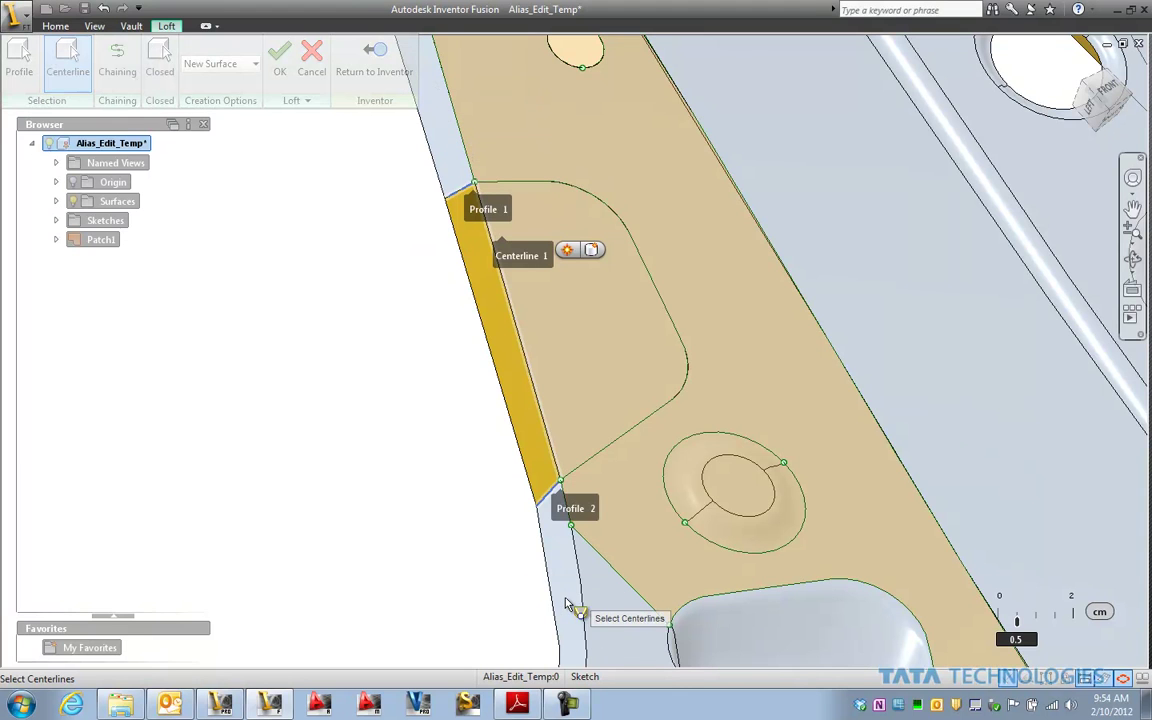
- Set the end condition of both loft profiles to Smooth and create the flange strip as a new surface
left_click(483, 210)
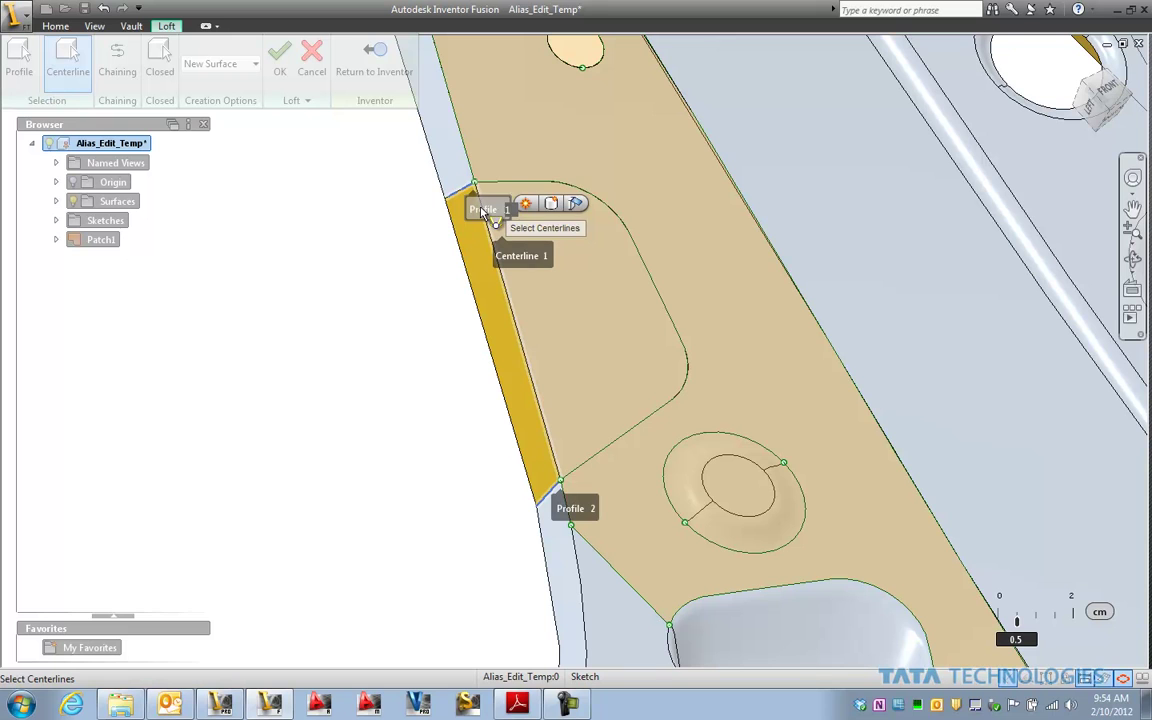
left_click(577, 203)
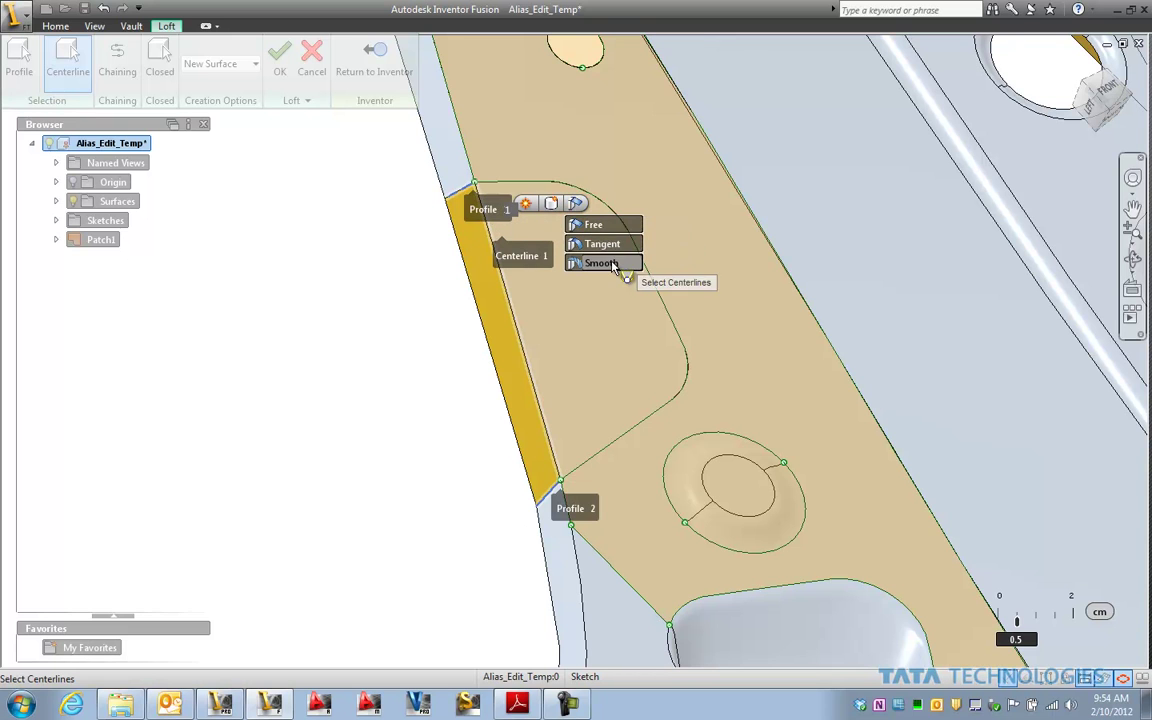
left_click(601, 264)
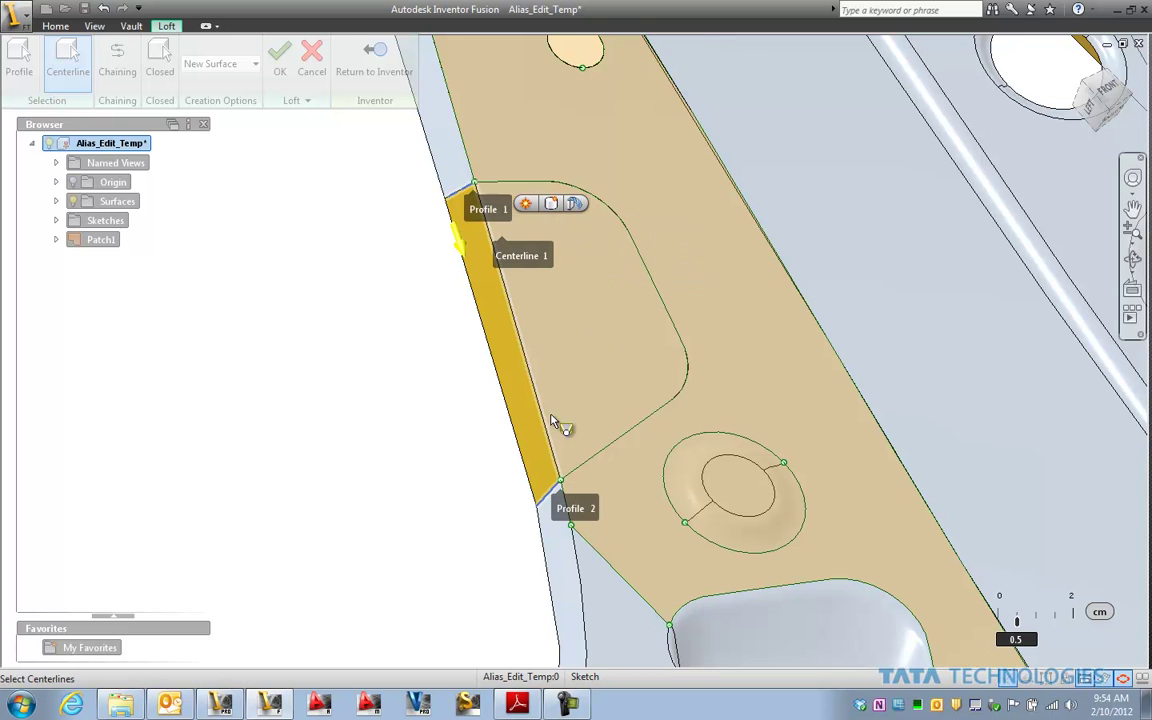
left_click(578, 510)
left_click(663, 502)
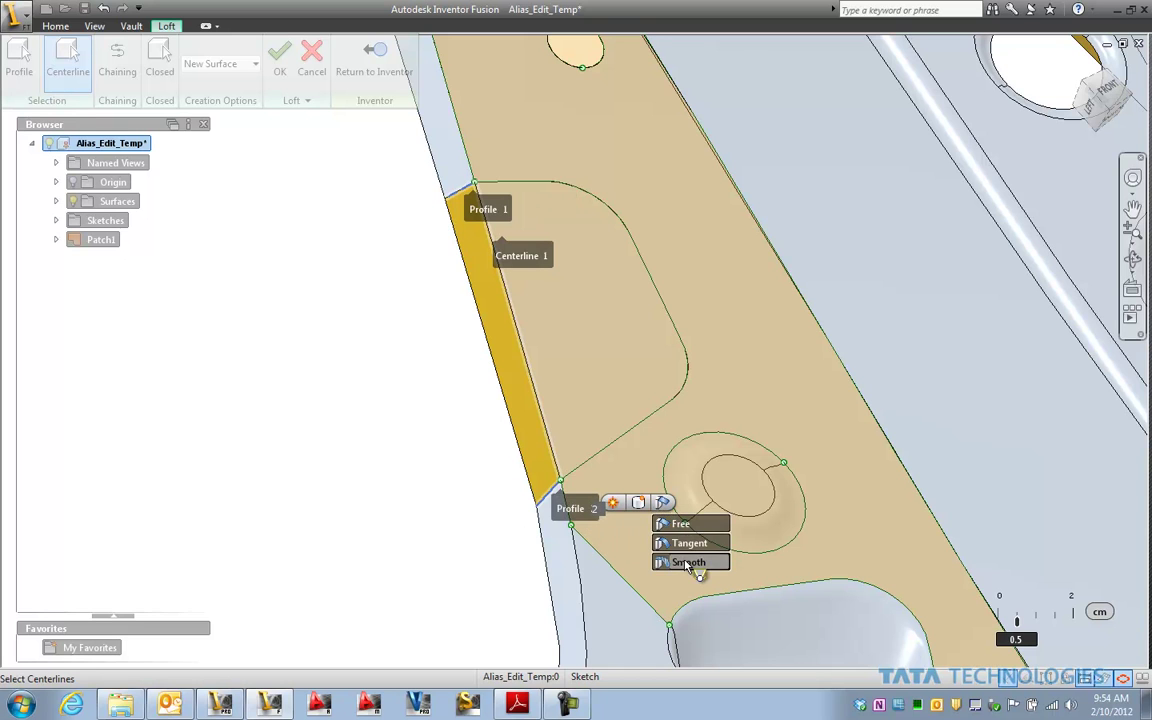
left_click(688, 563)
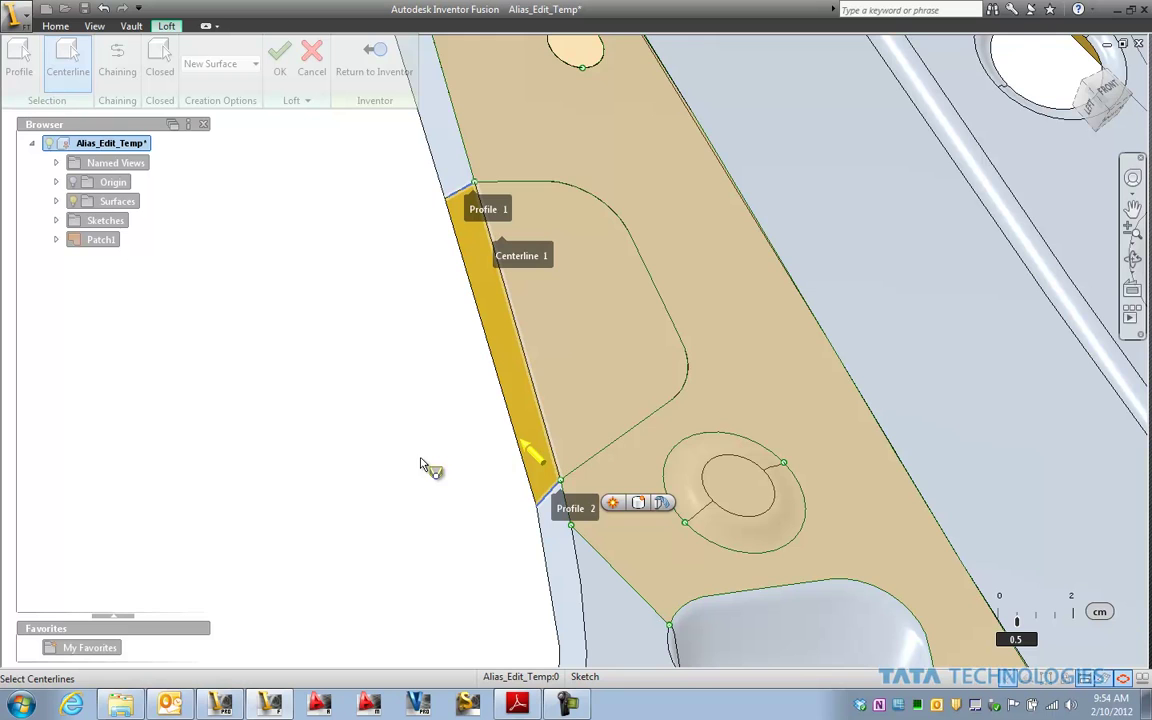
right_click(312, 310)
left_click(372, 314)
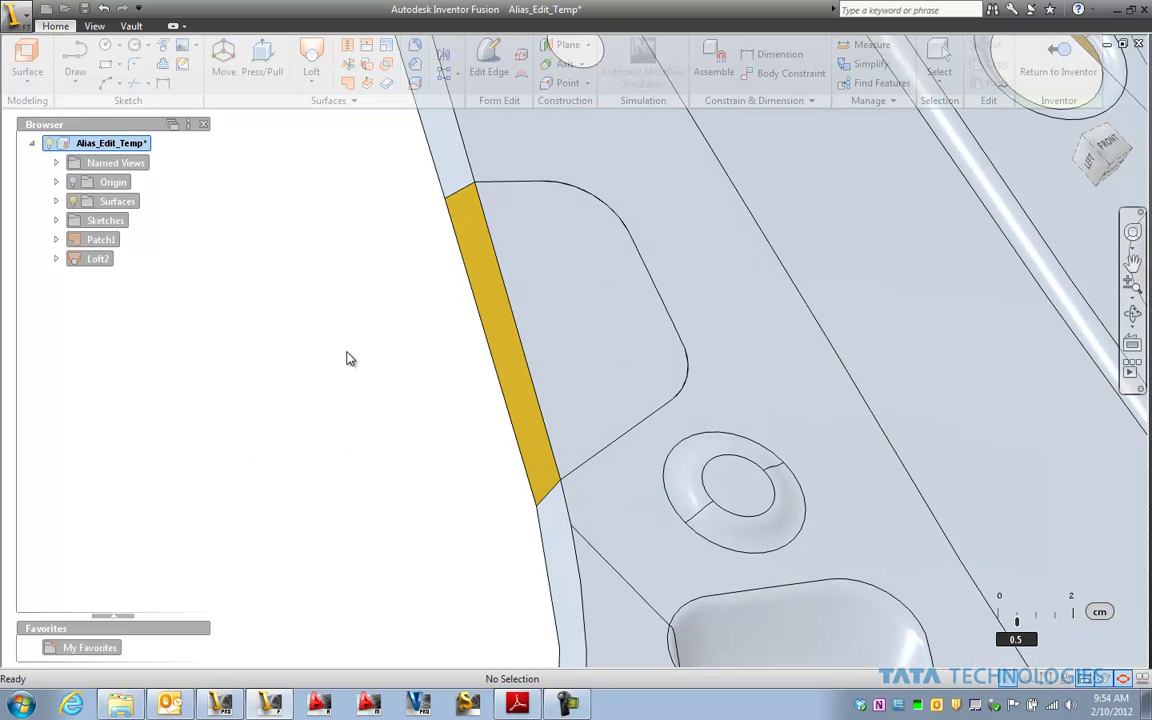
- Reverse the surface normal of the lofted flange strip
left_click(354, 101)
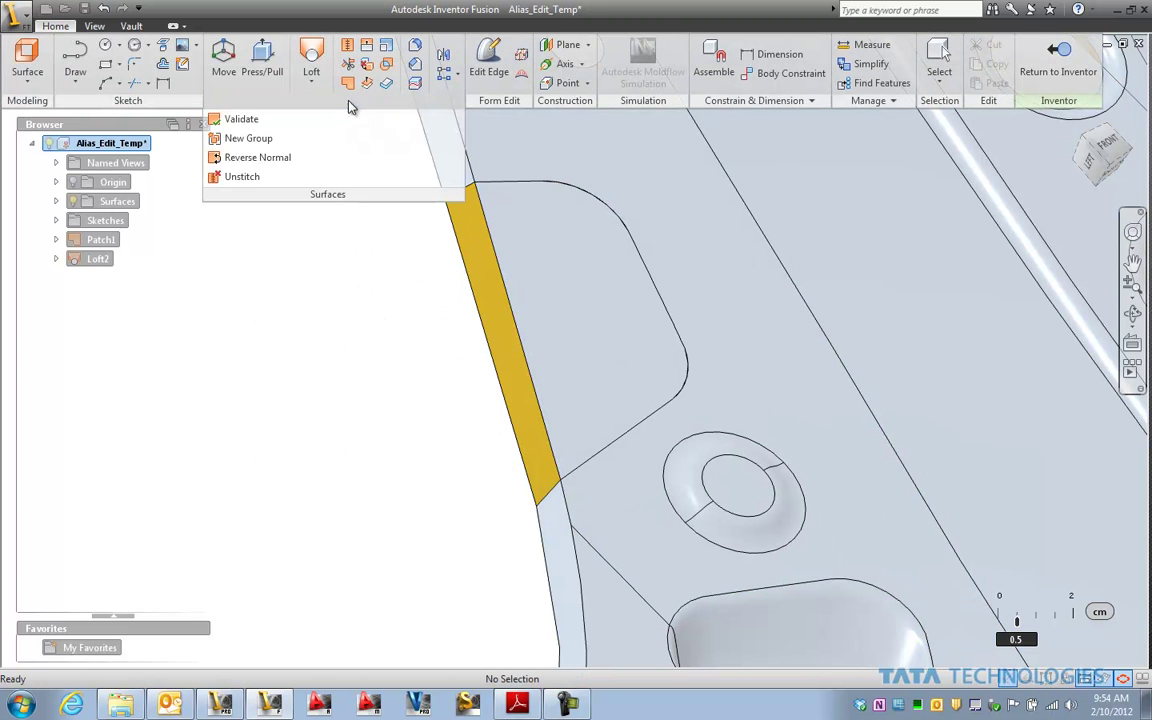
left_click(258, 158)
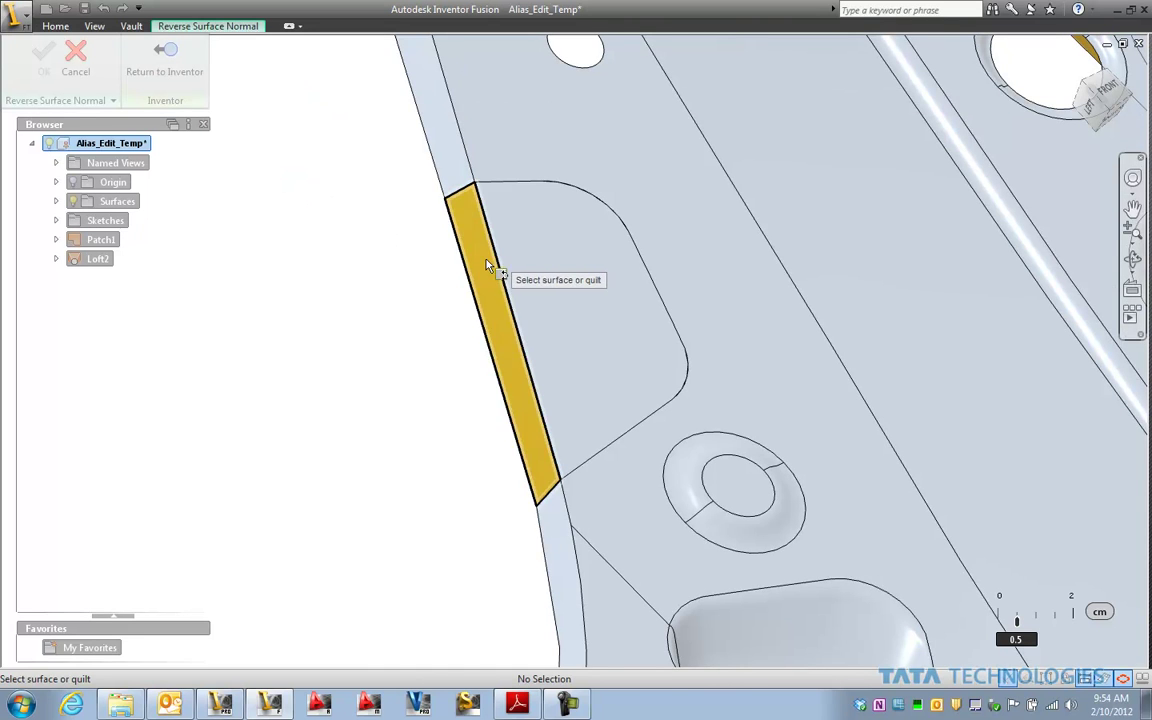
left_click(485, 265)
right_click(314, 275)
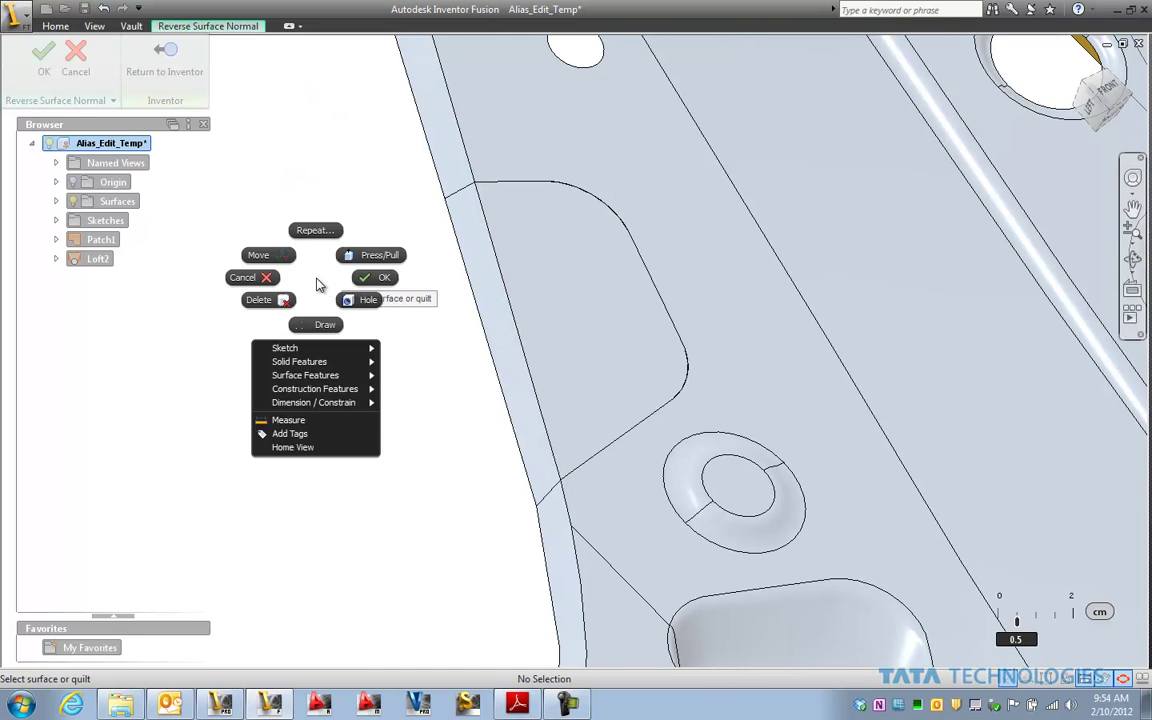
left_click(330, 262)
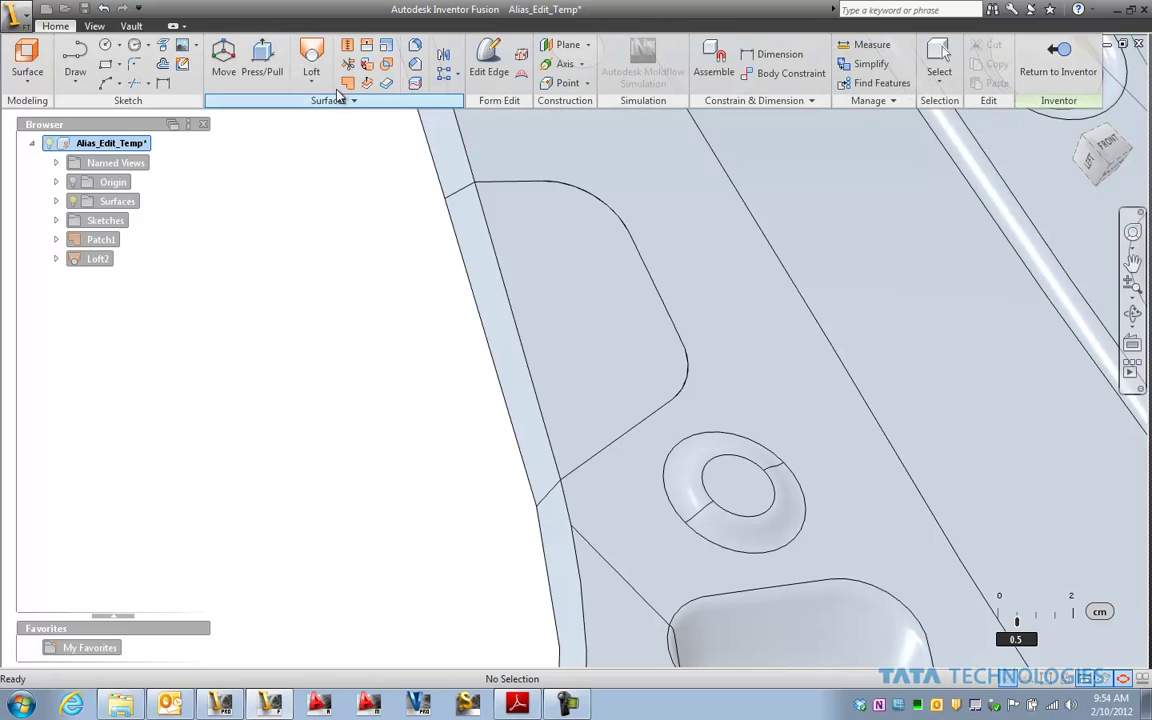
- Stitch the pillar panel, the notch patch and the lofted flange strip into one surface
left_click(348, 46)
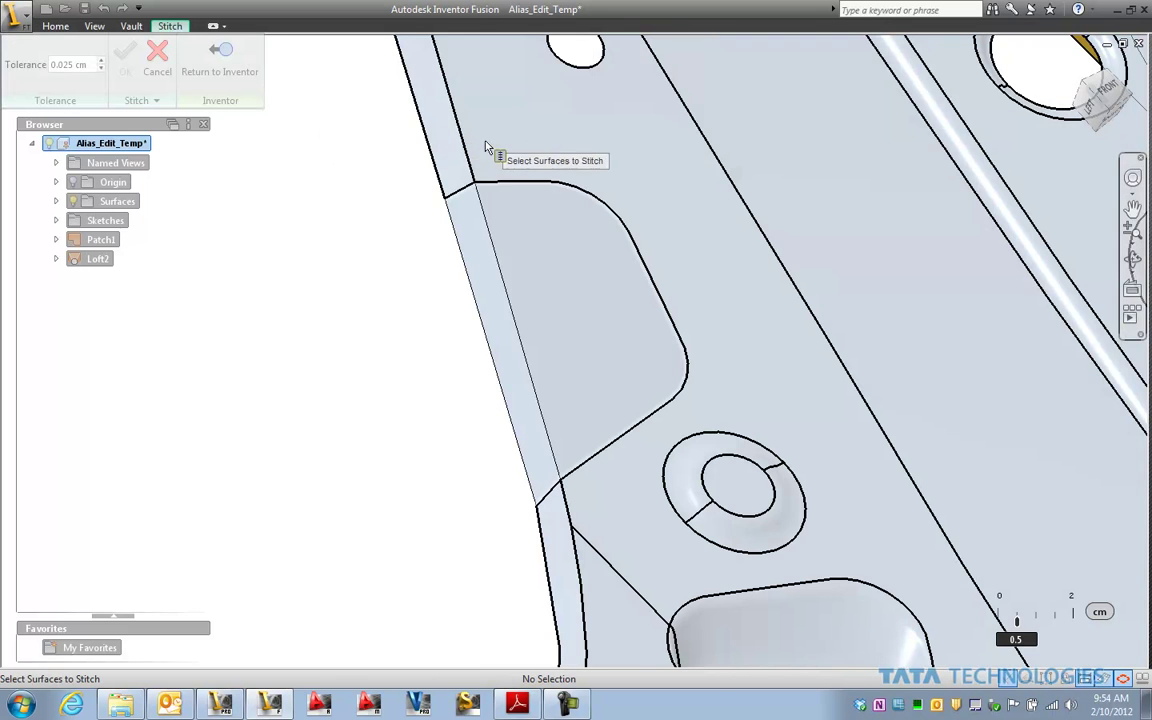
left_click(530, 255)
left_click(478, 270)
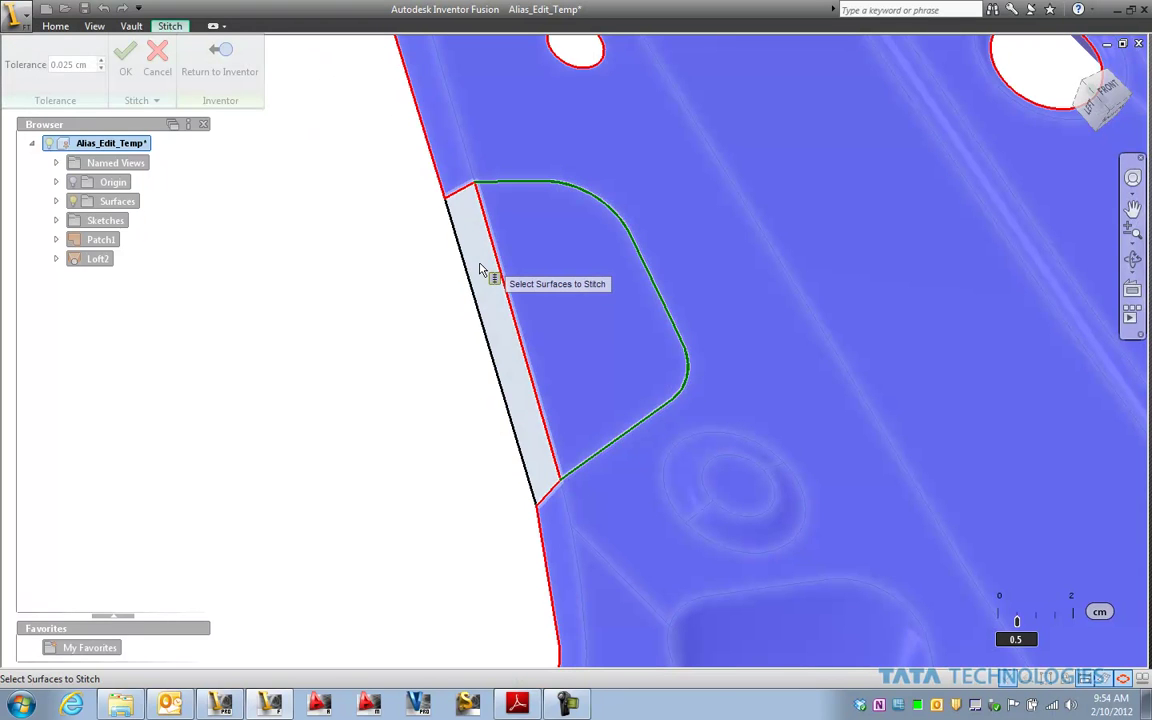
right_click(325, 243)
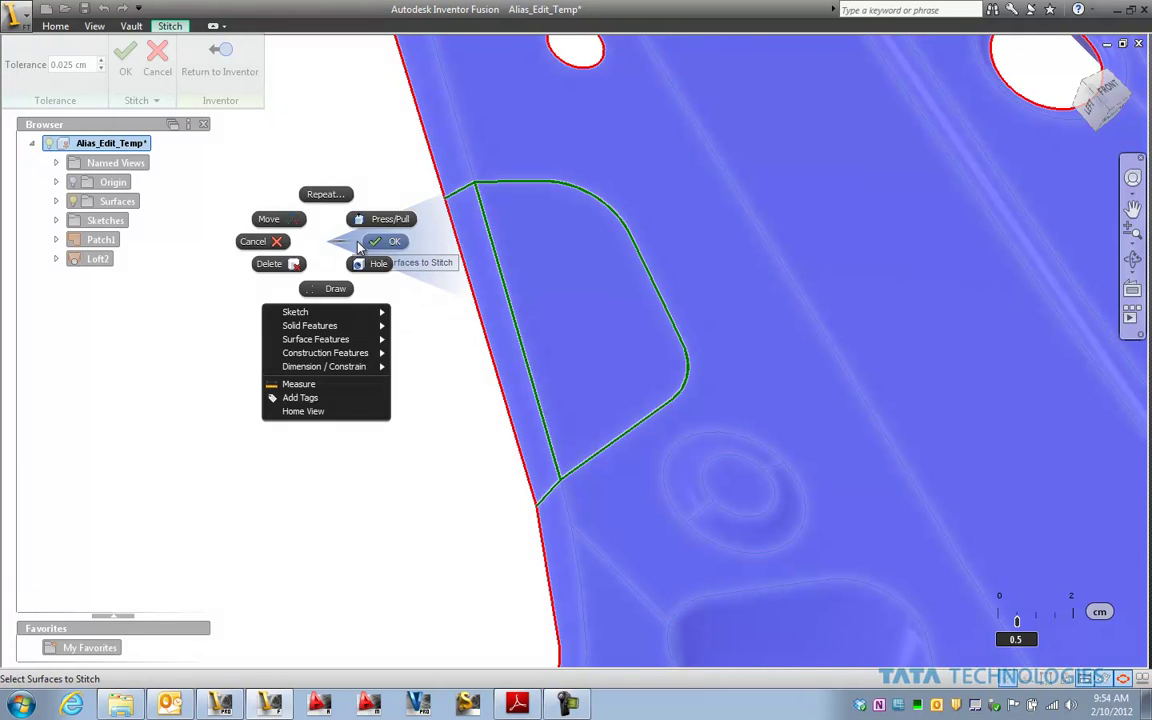
left_click(376, 242)
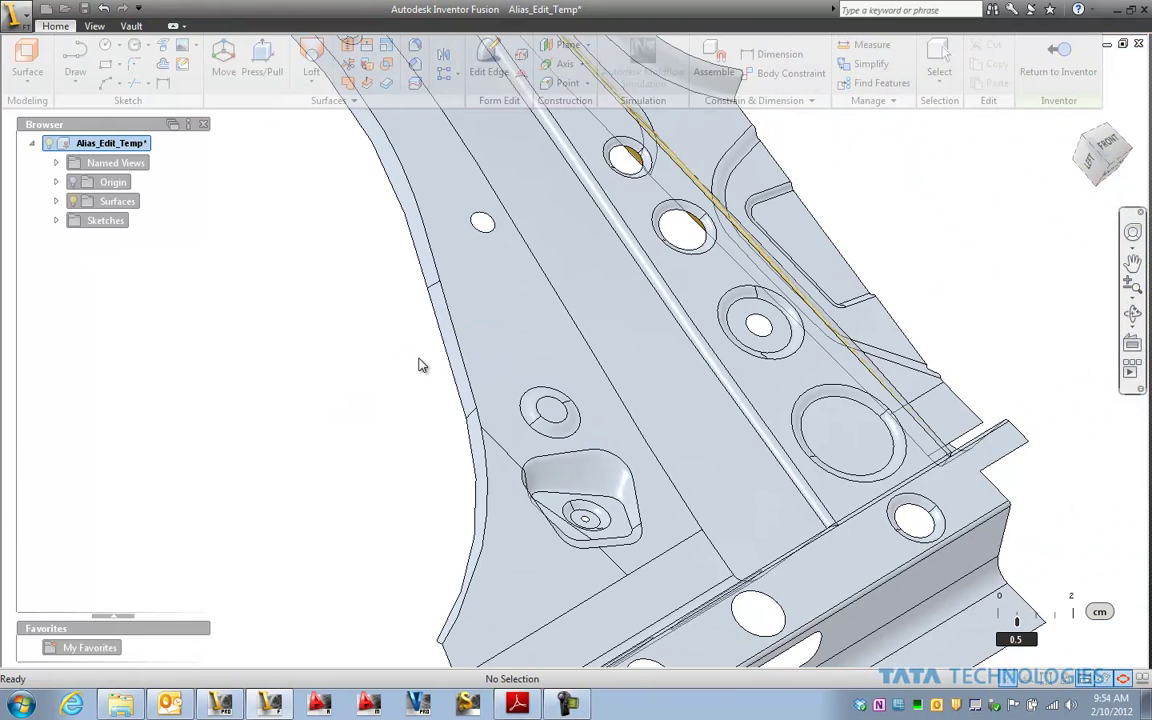
- Return the edited pillar surface to the Inventor part 300-152.ipt
scroll(419, 358, "down", 1)
middle_click_drag(310, 316, 456, 346)
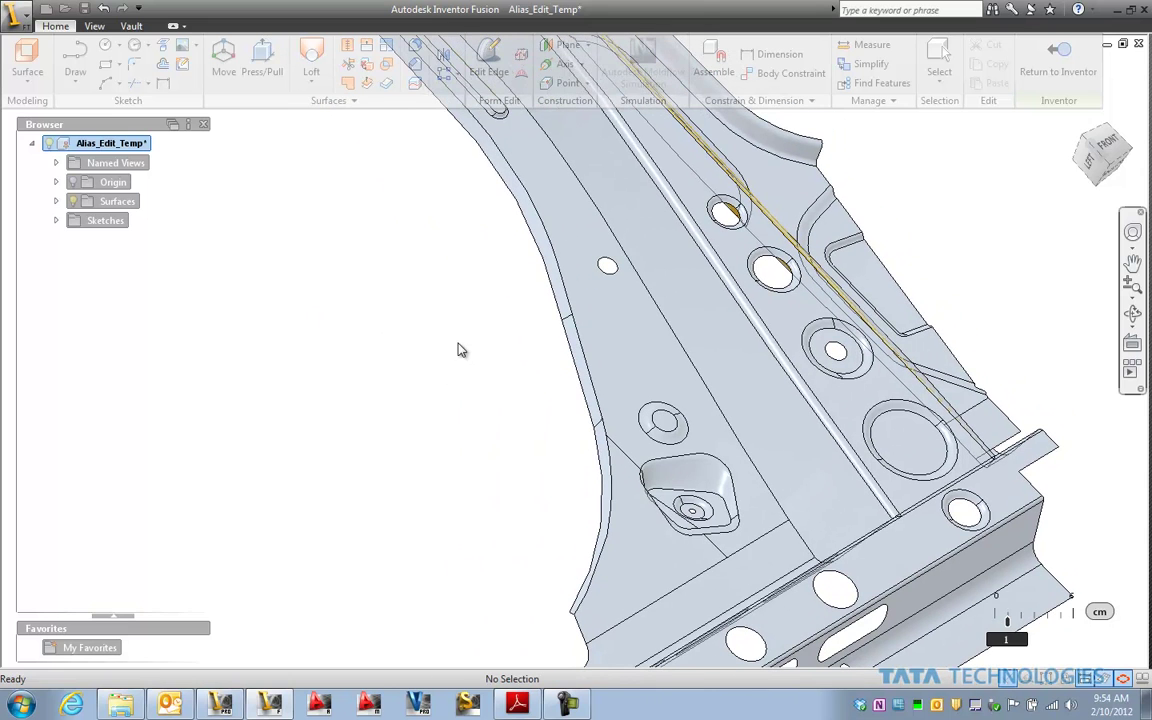
left_click(1057, 60)
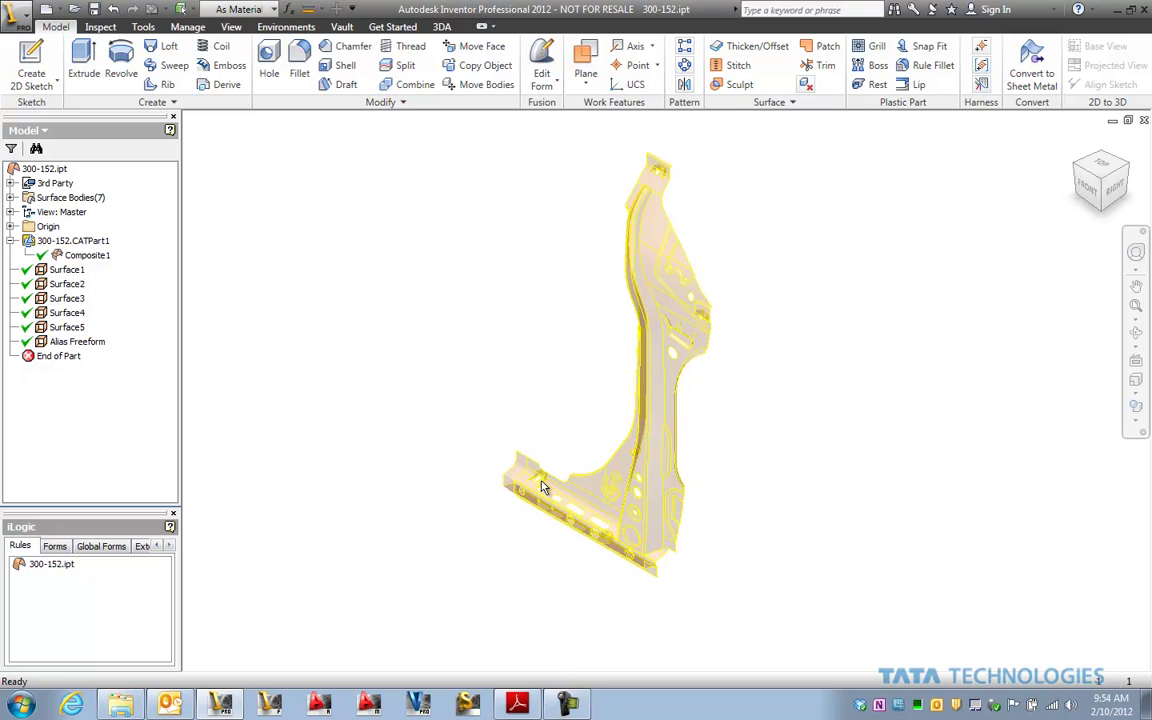
- Examine the rebuilt pillar edge and the surrounding panel in the Inventor part from the front, up close and as a whole
key("F4")
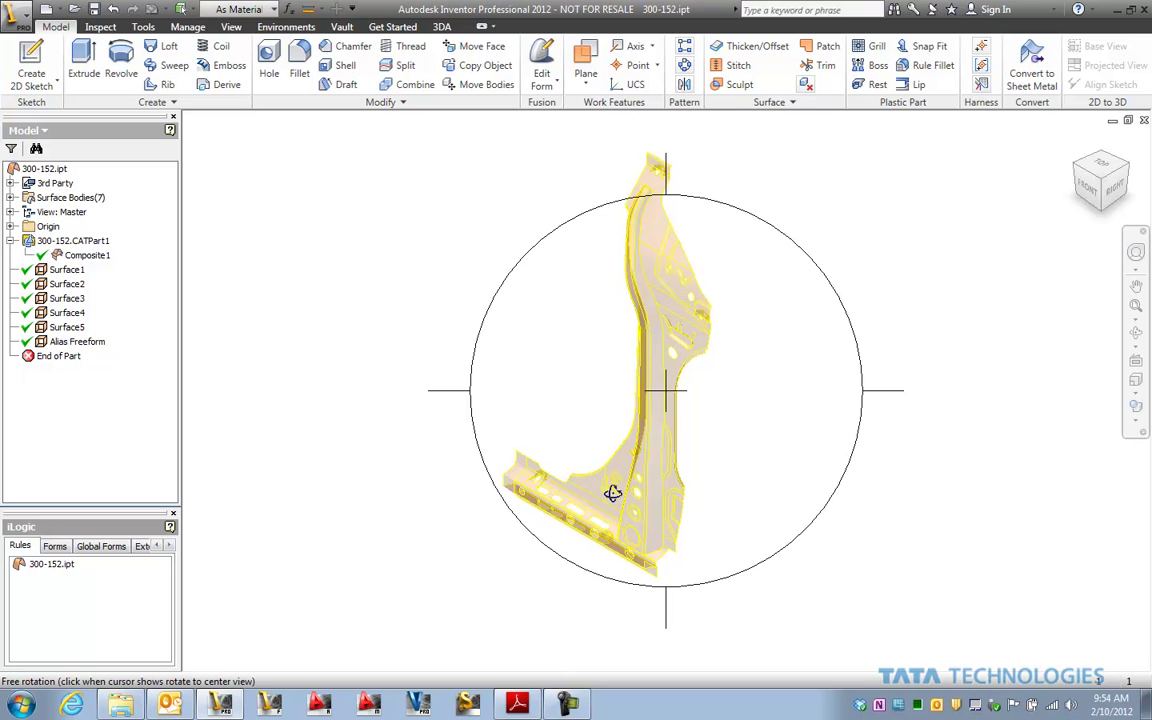
left_click_drag(612, 491, 776, 455)
key("Escape")
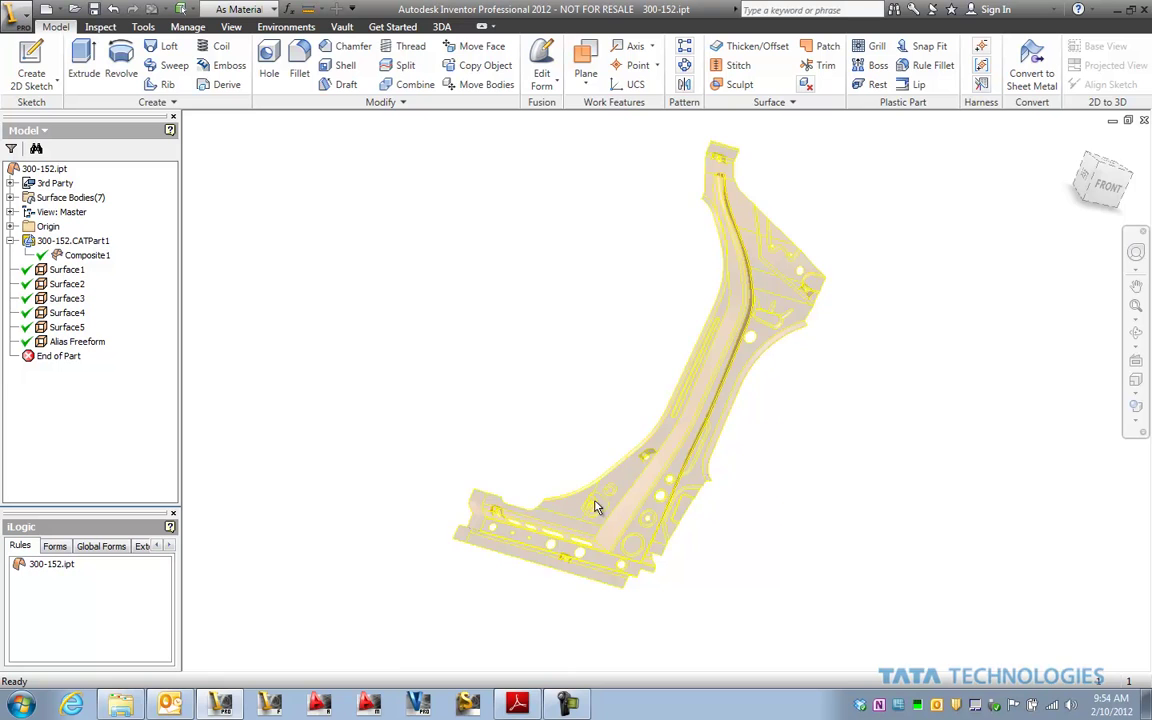
scroll(597, 504, "down", 6)
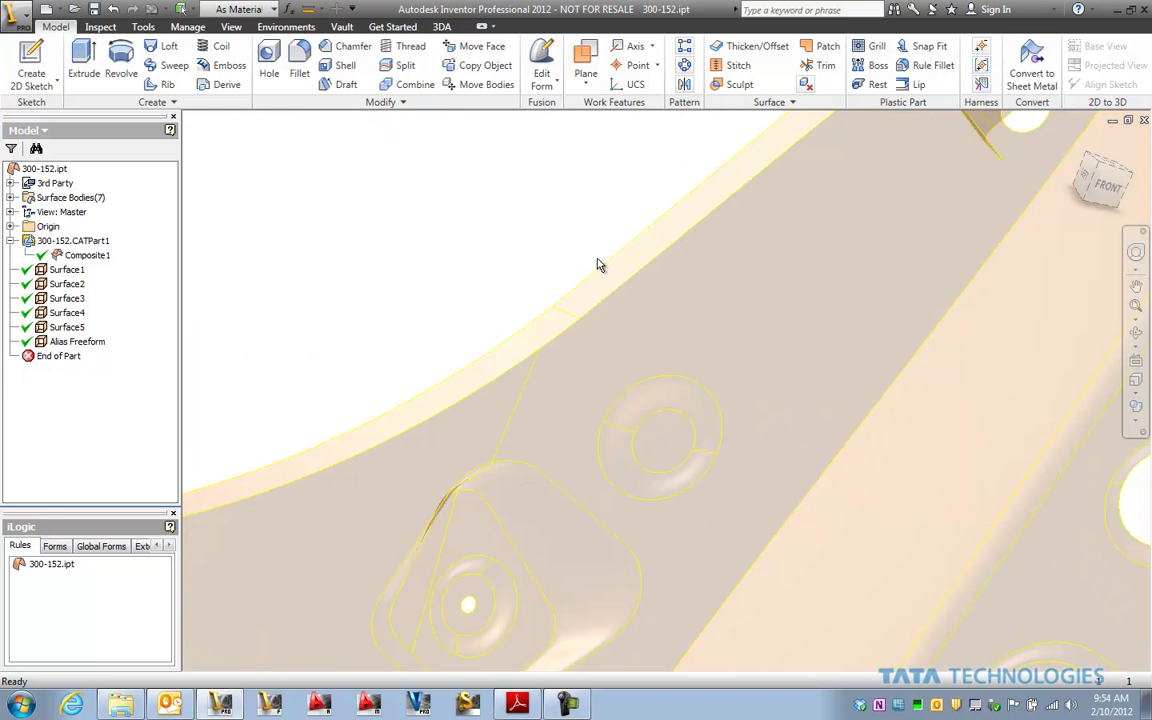
middle_click_drag(597, 262, 807, 232)
scroll(807, 232, "up", 3)
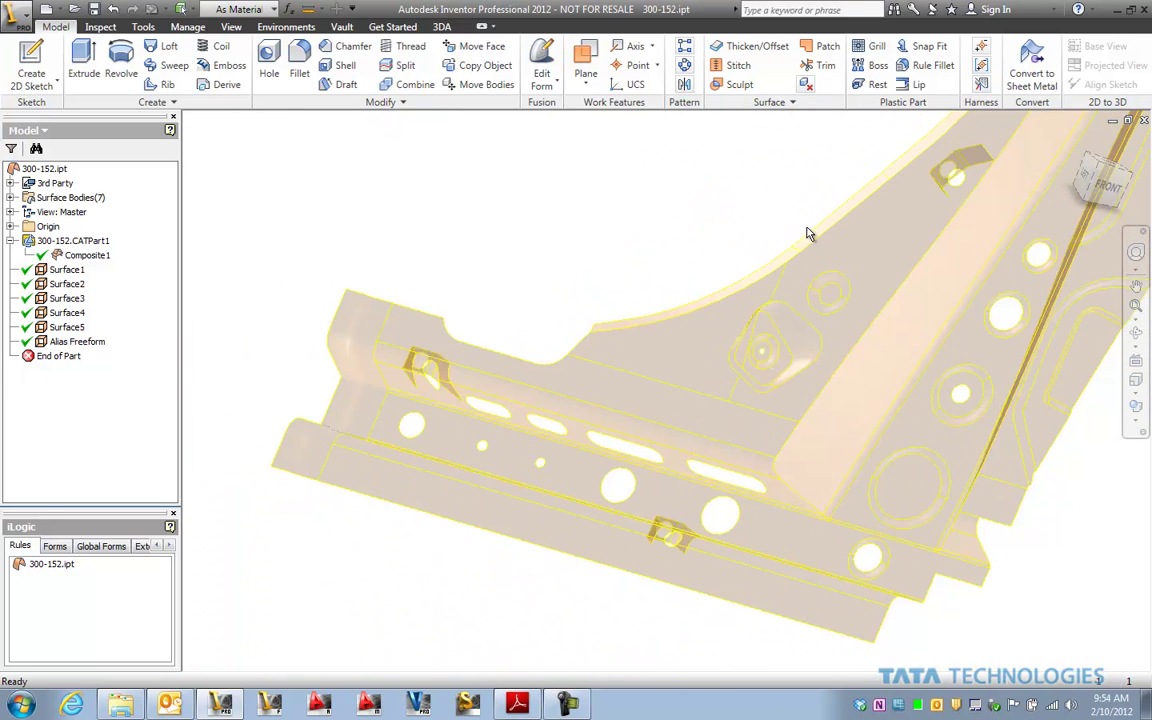
middle_click_drag(880, 205, 473, 514)
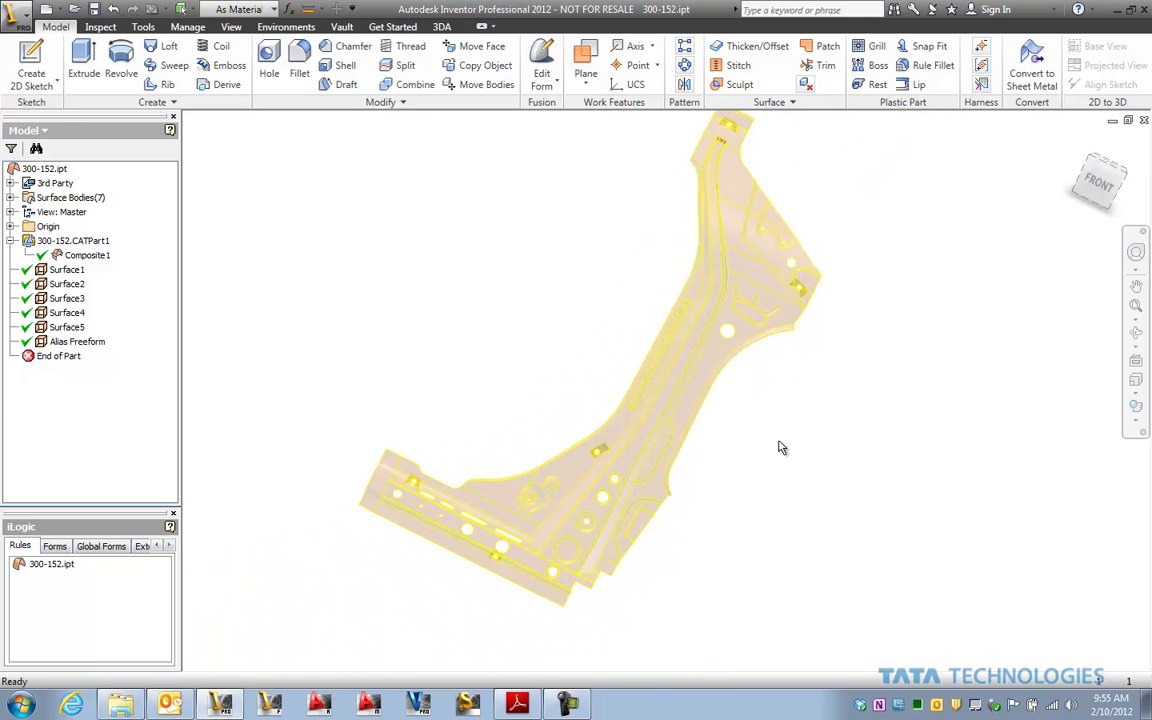